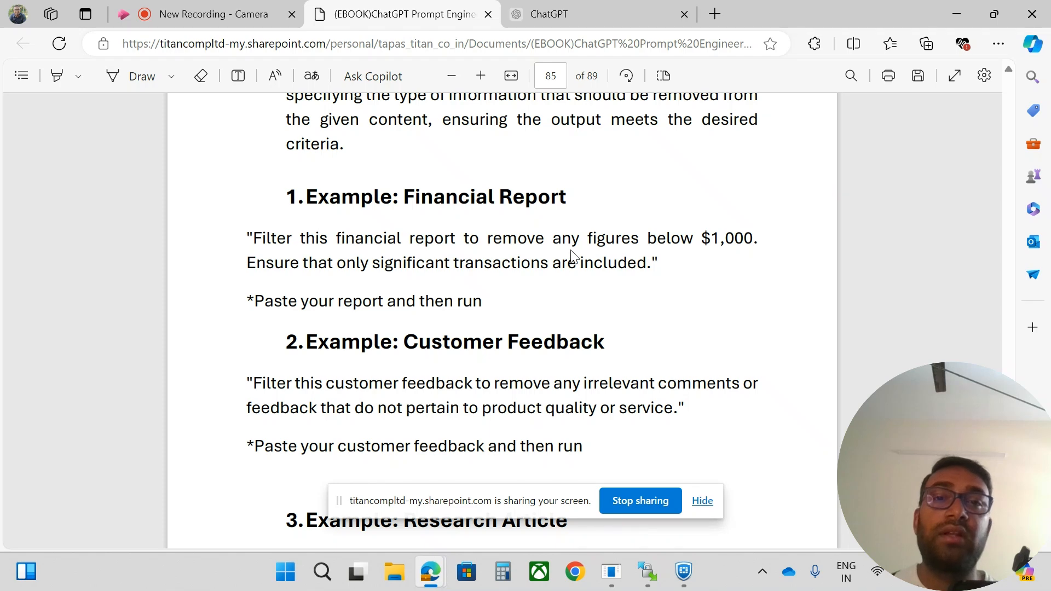
Read through the ebook's content-filtering prompt examples, from Financial Report to Social Media Comments.
scroll(573, 256, down, 2)
scroll(573, 257, down, 1)
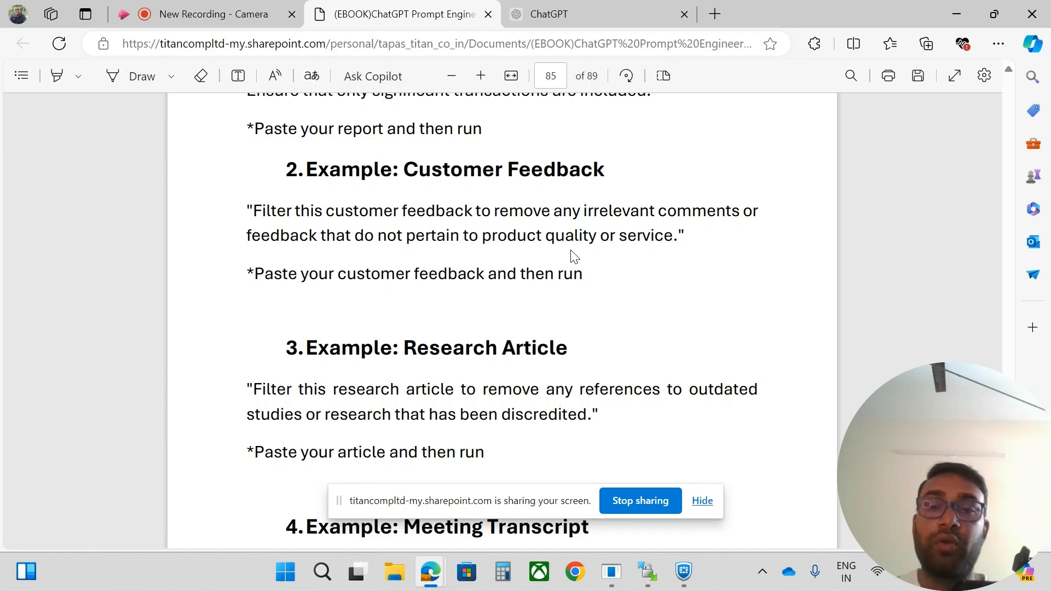
scroll(572, 256, down, 3)
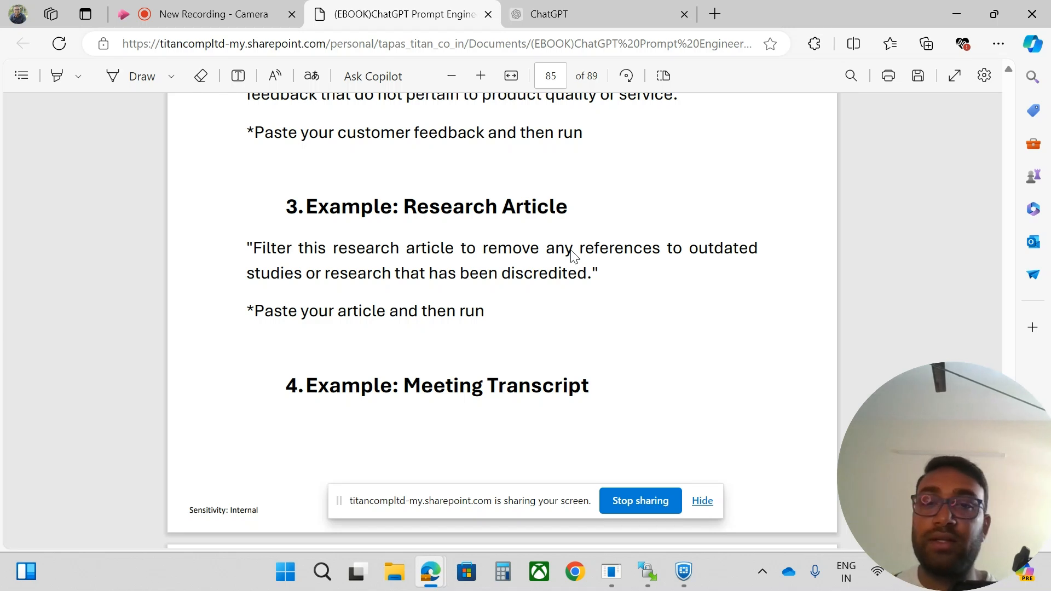
scroll(571, 253, down, 4)
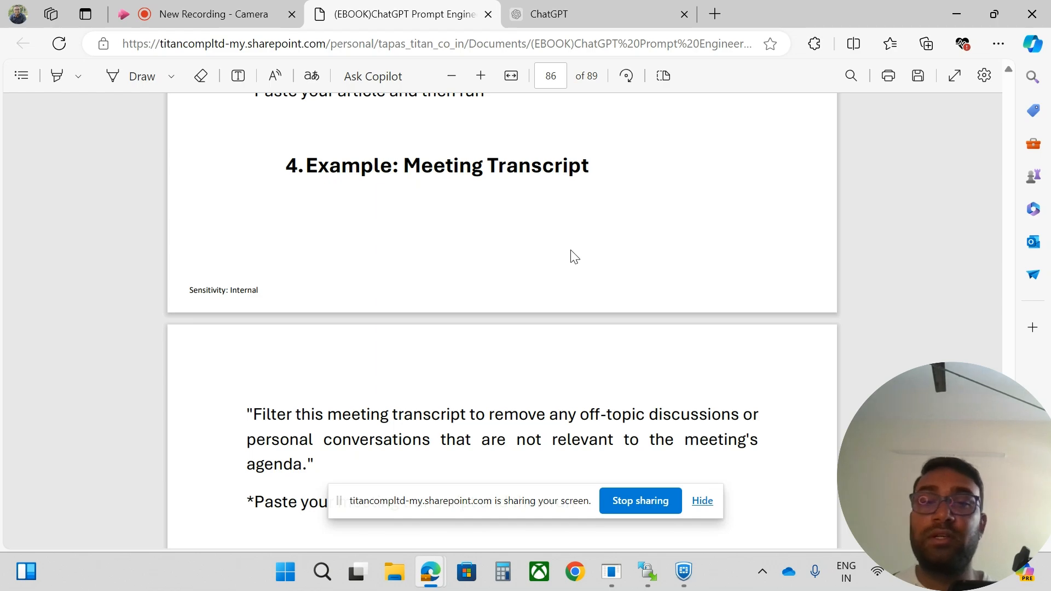
scroll(571, 253, down, 3)
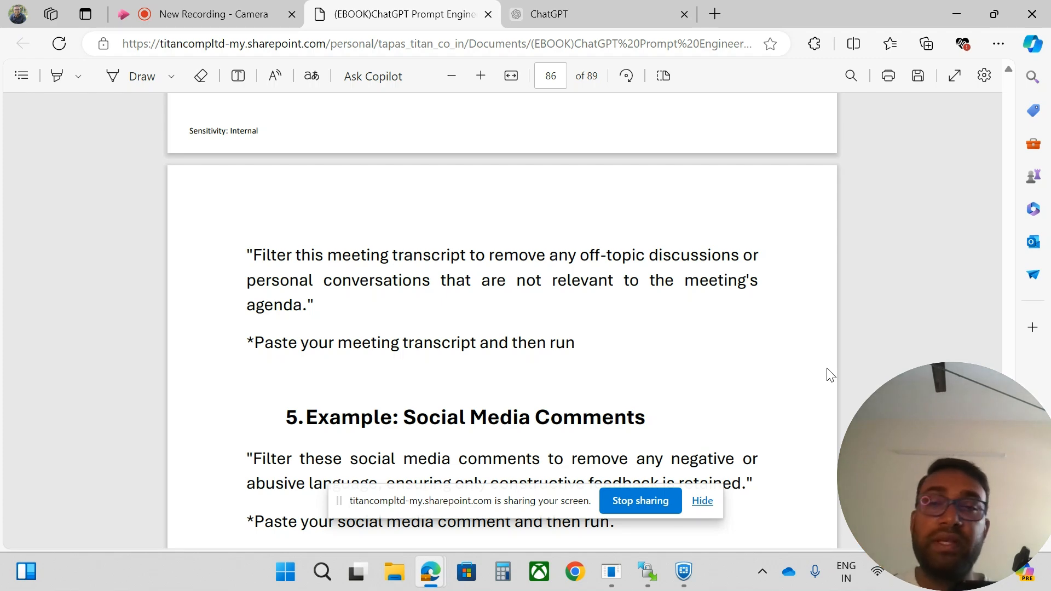
scroll(831, 375, down, 3)
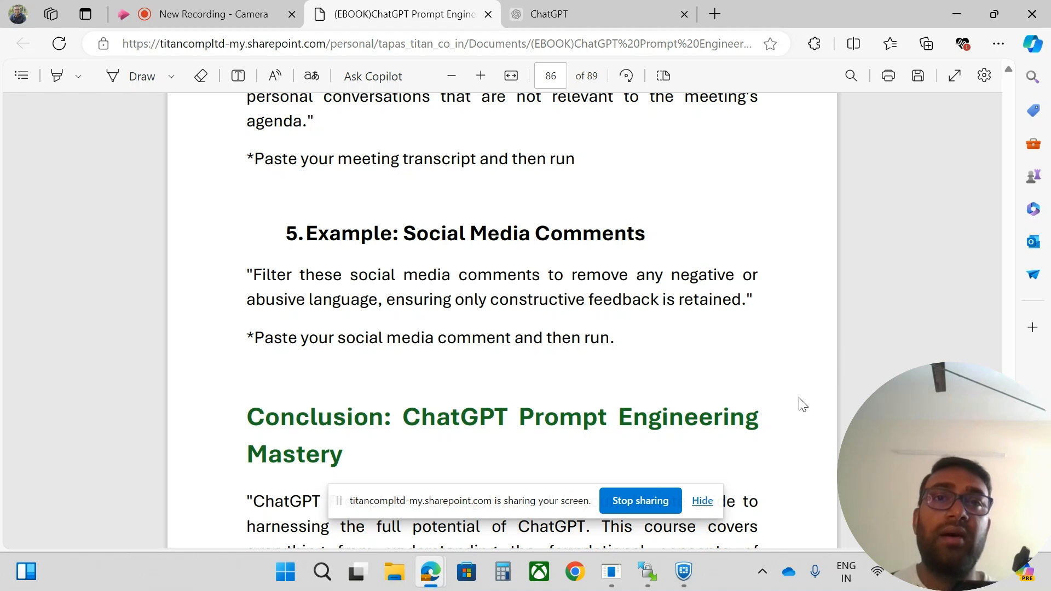
Copy the prompt text under the ebook's "Example: Customer Feedback" heading, without the quotation marks.
scroll(685, 280, up, 2)
scroll(686, 279, up, 15)
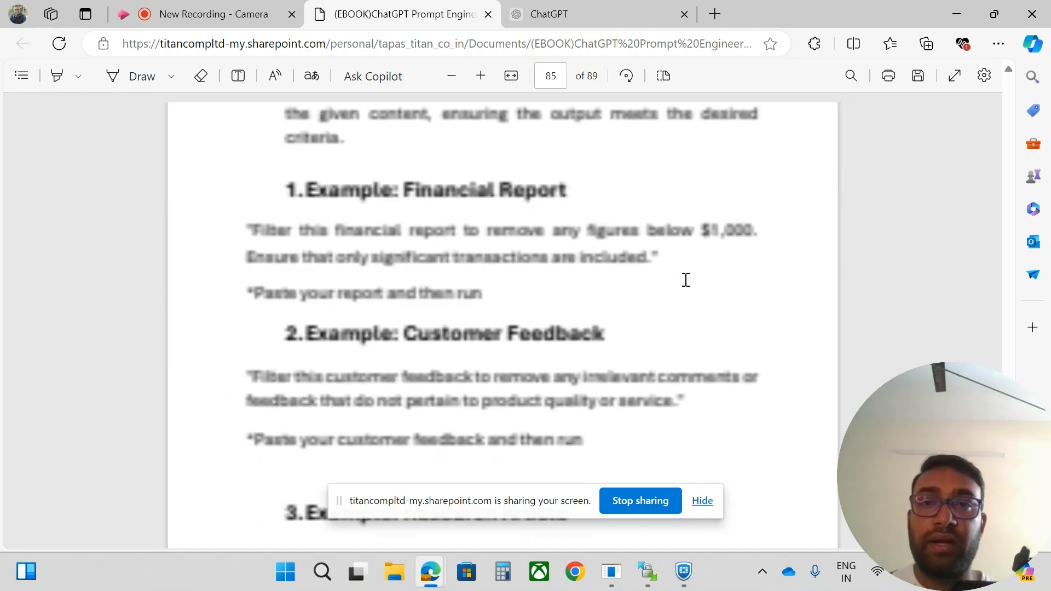
scroll(685, 279, down, 10)
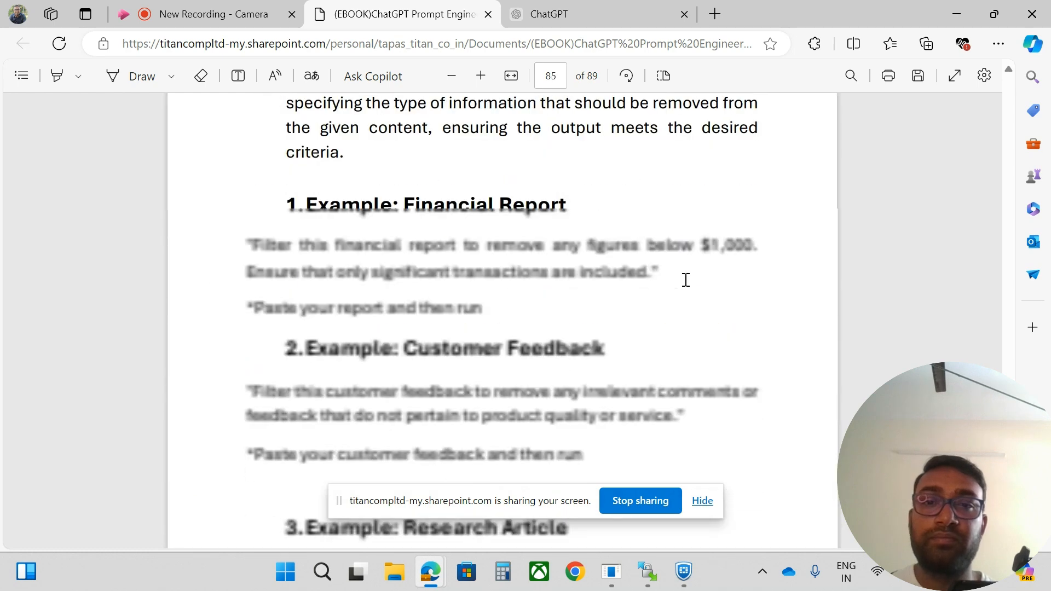
scroll(686, 280, up, 1)
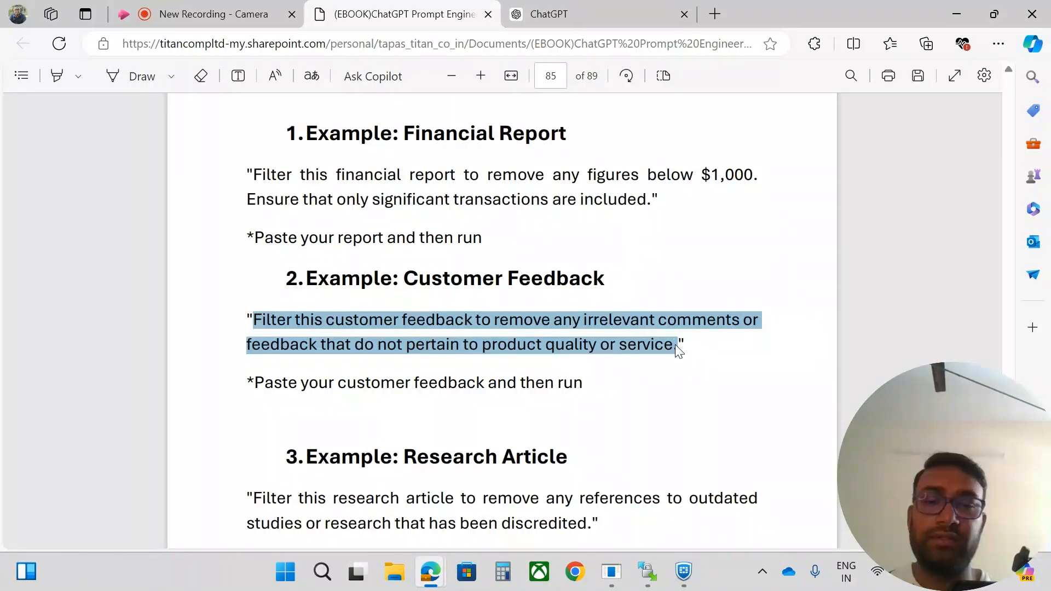
click(676, 345)
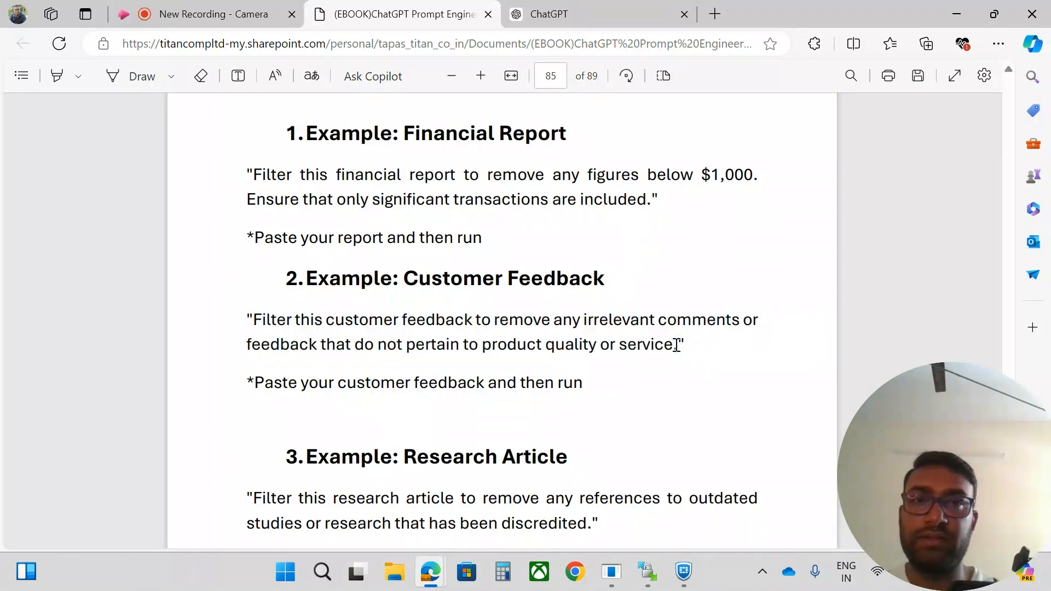
Replace the draft message in ChatGPT with the copied customer feedback filter prompt and add a new line below it.
click(635, 17)
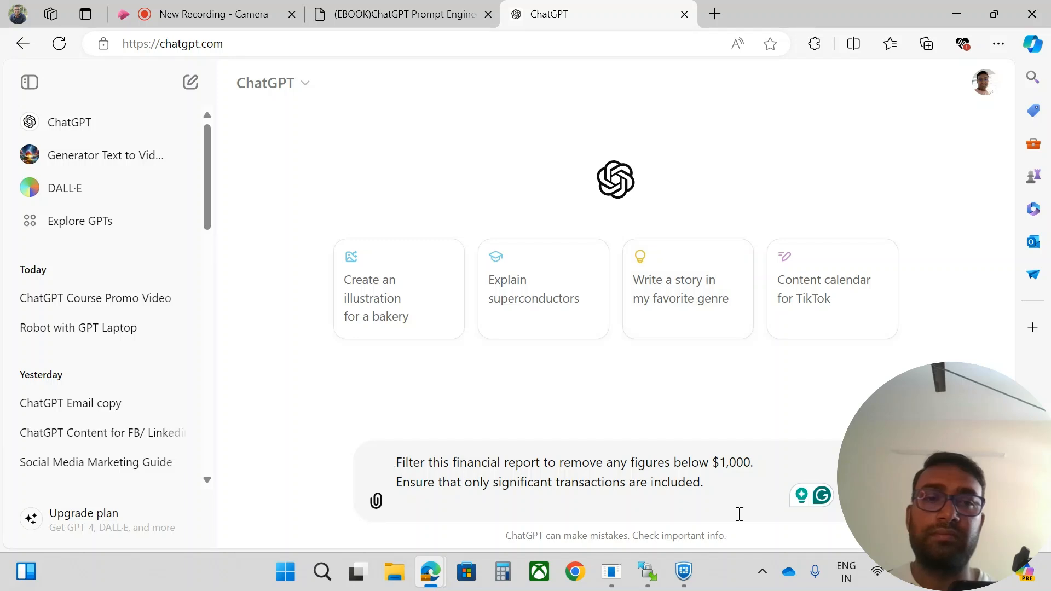
key(ctrl+a)
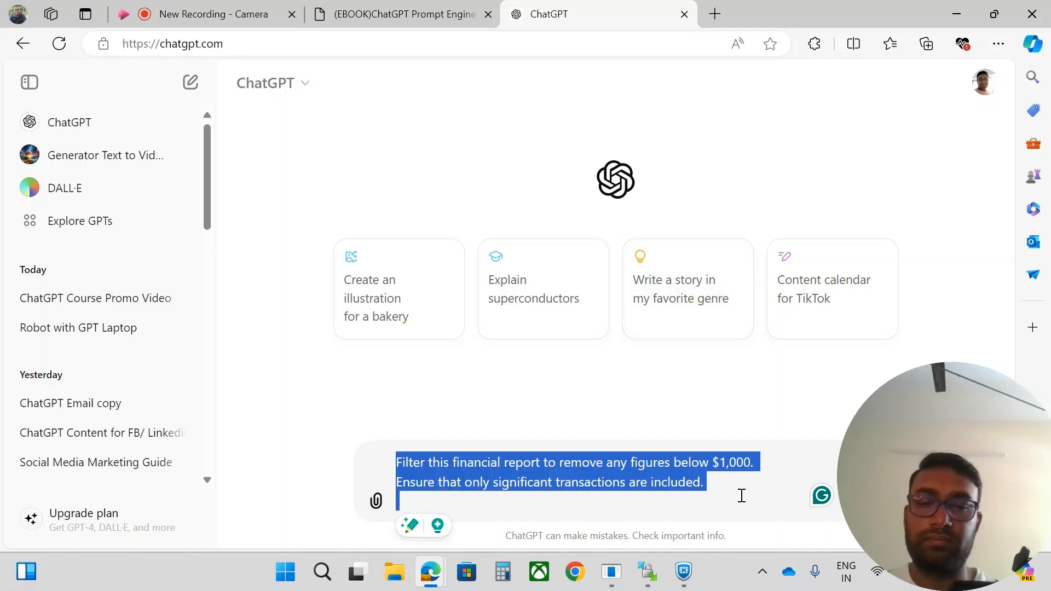
text(Filter this customer feedback to remove any irrelevant comments or feedback that do not pertain to product quality or service.)
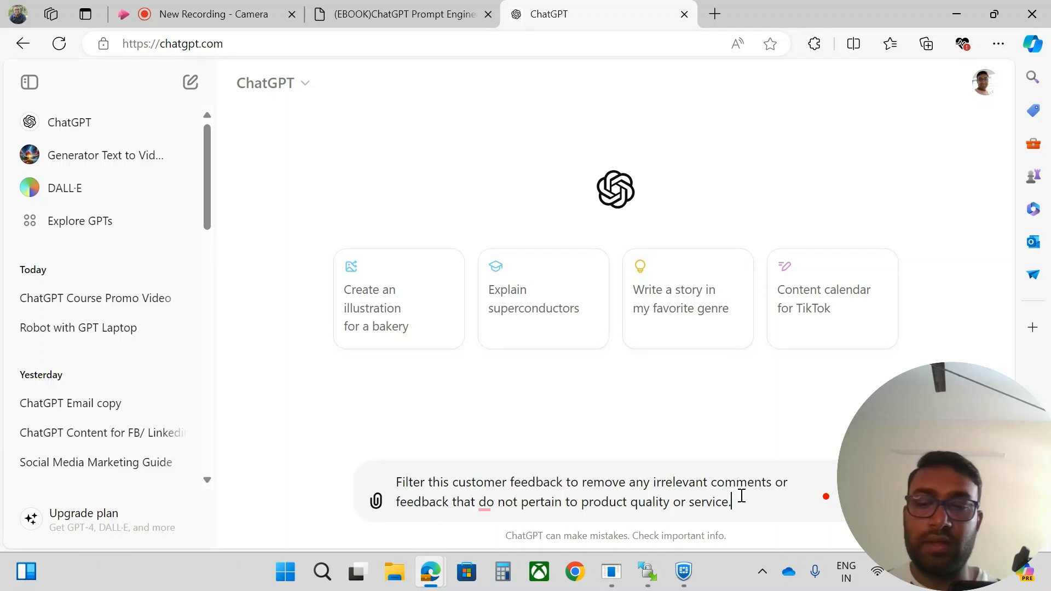
key(shift+Return)
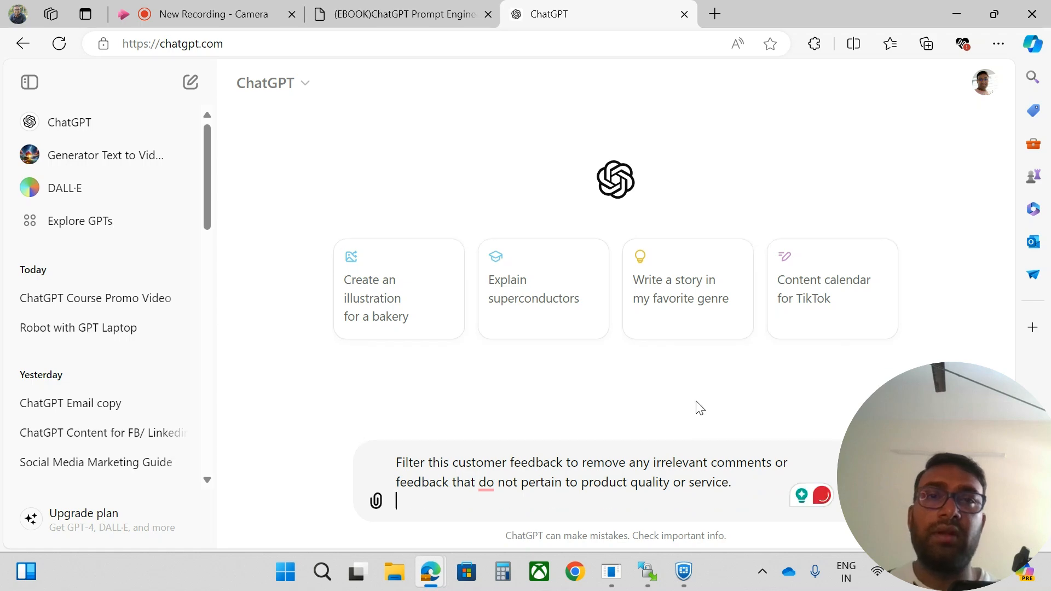
Search the web for "customer feedback content dummy" in a new browser tab.
click(715, 14)
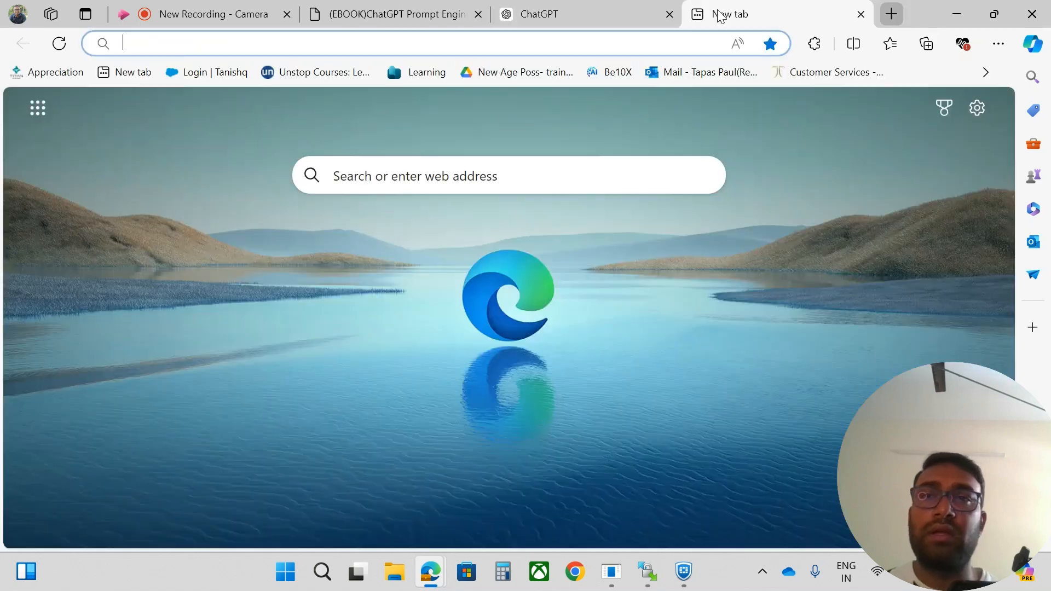
text(cu)
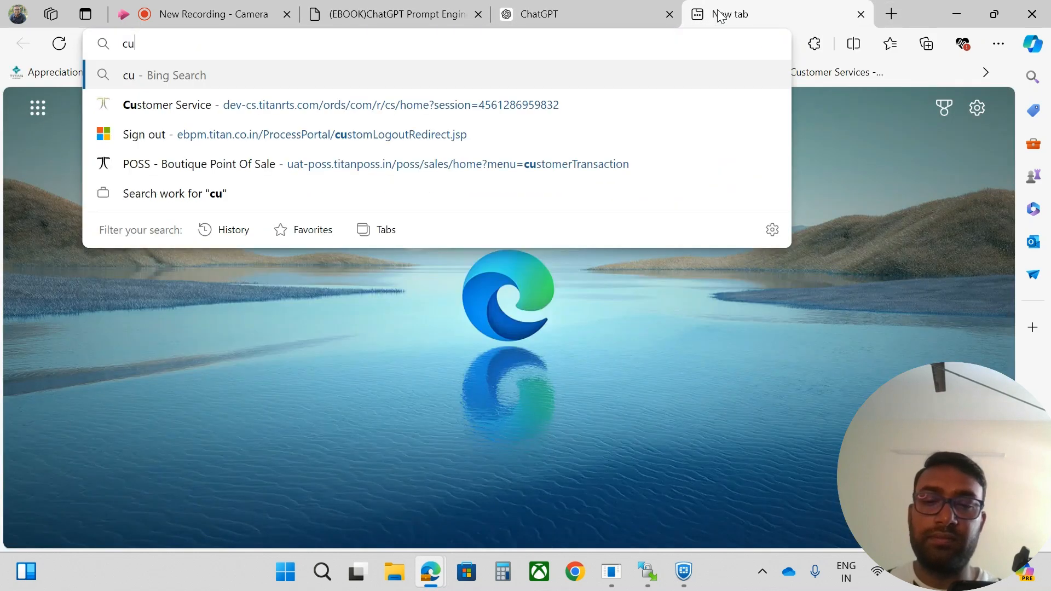
text(stomer g)
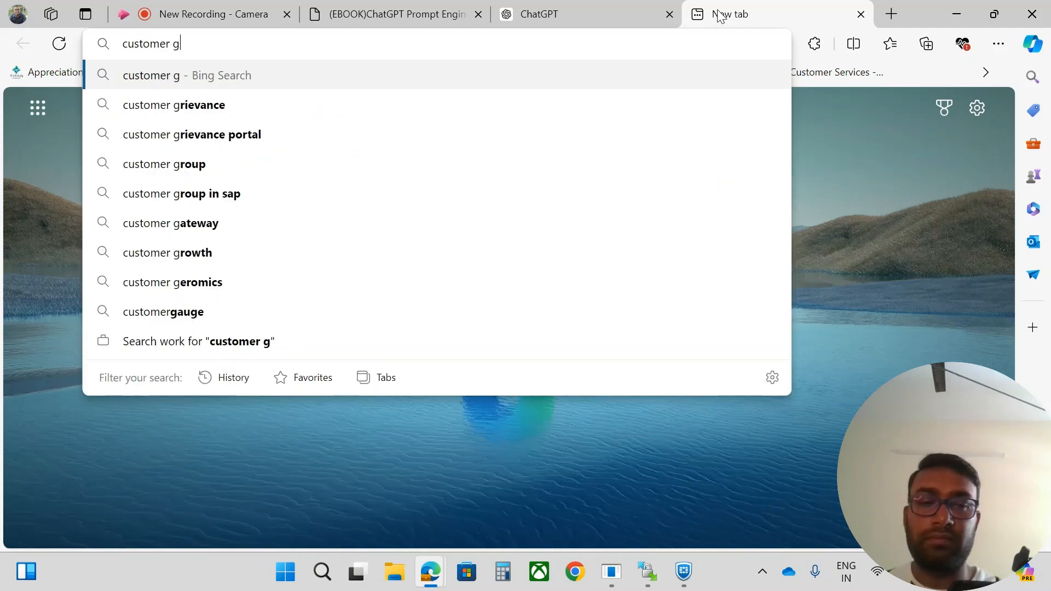
key(BackSpace)
text(feed)
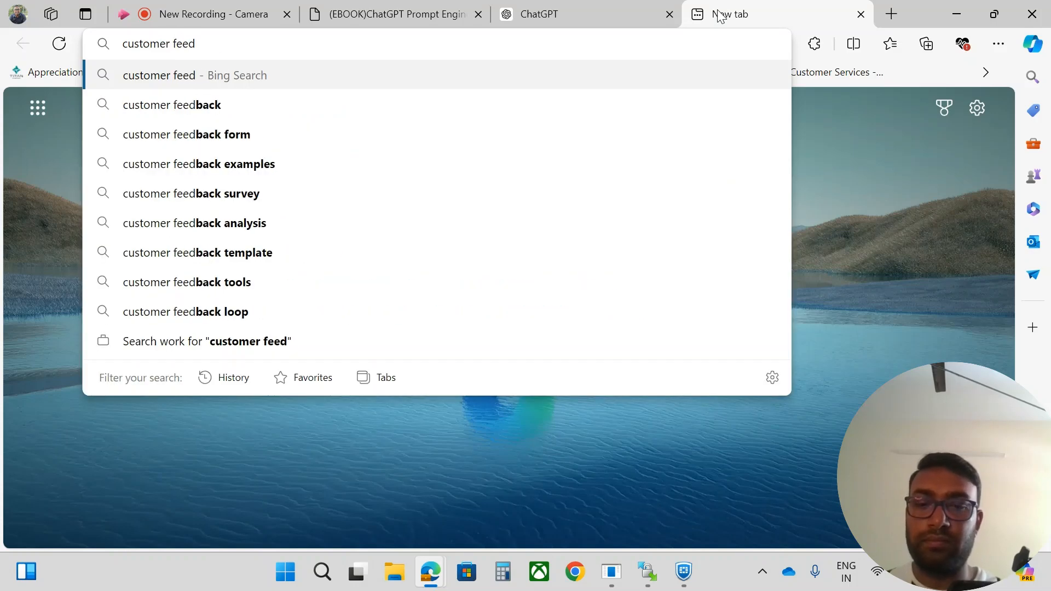
text(back content)
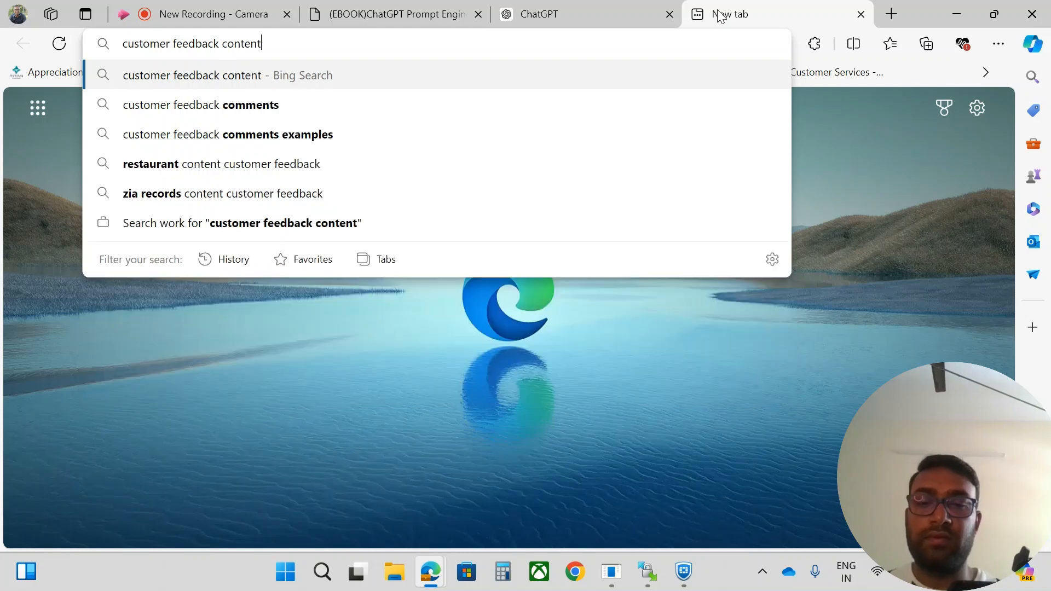
text( dummy)
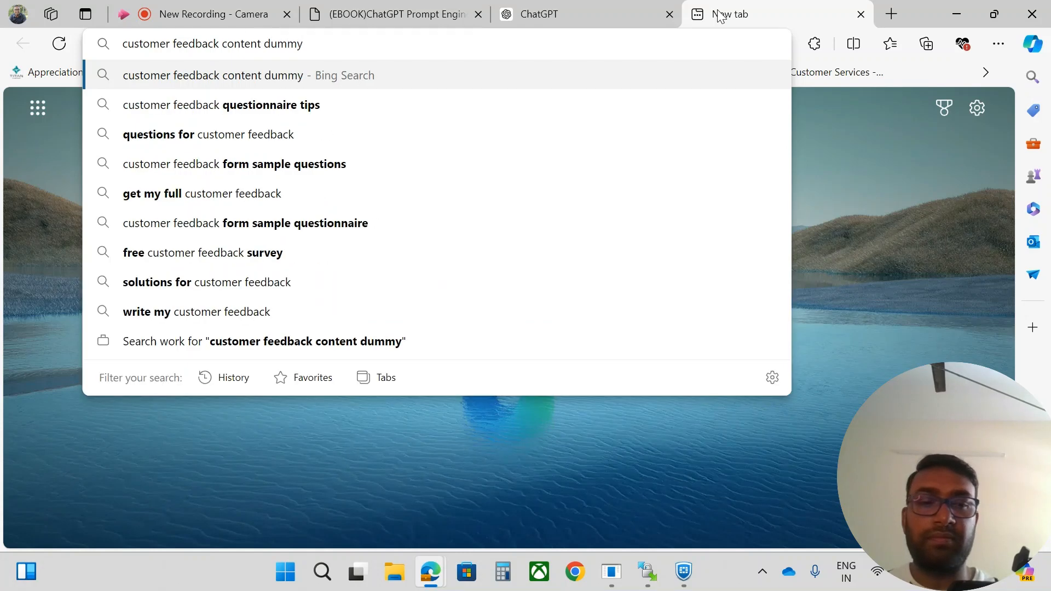
key(Return)
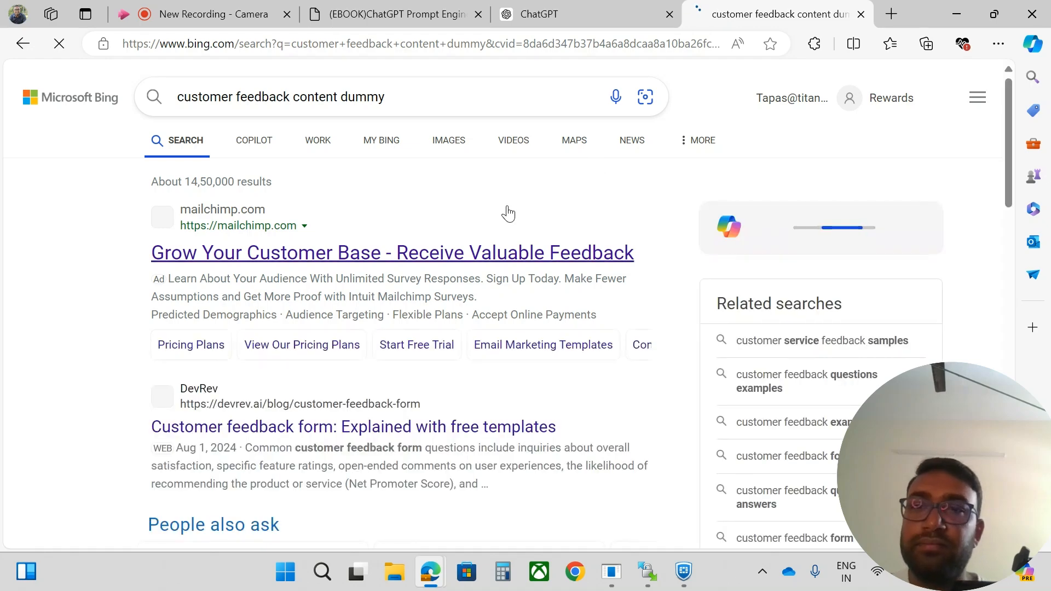
Look over the search results and open Mailchimp's "Grow Your Customer Base - Receive Valuable Feedback" result.
scroll(509, 214, down, 1)
scroll(509, 214, down, 8)
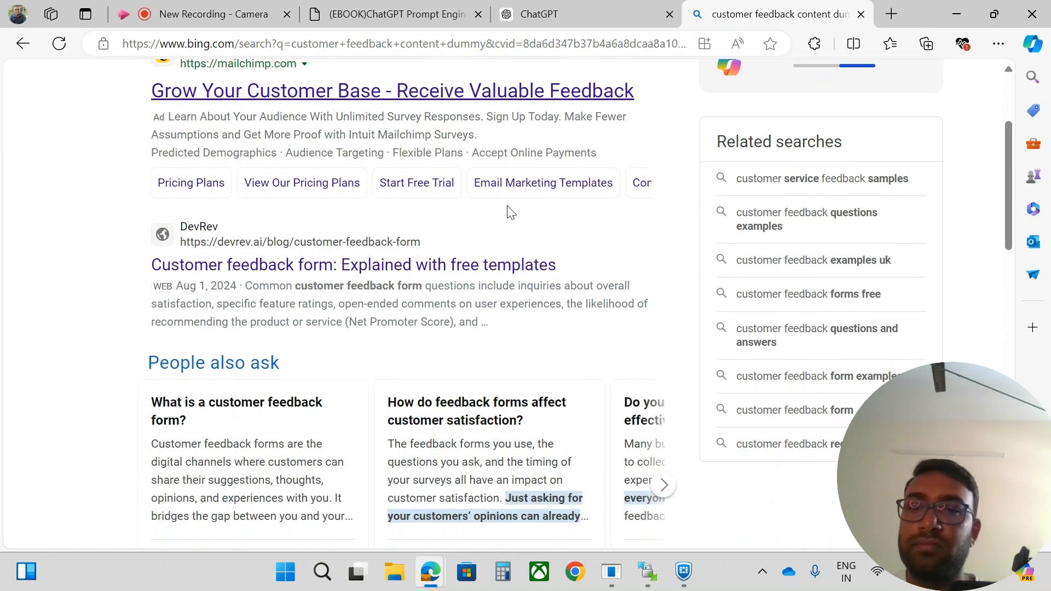
scroll(509, 214, up, 5)
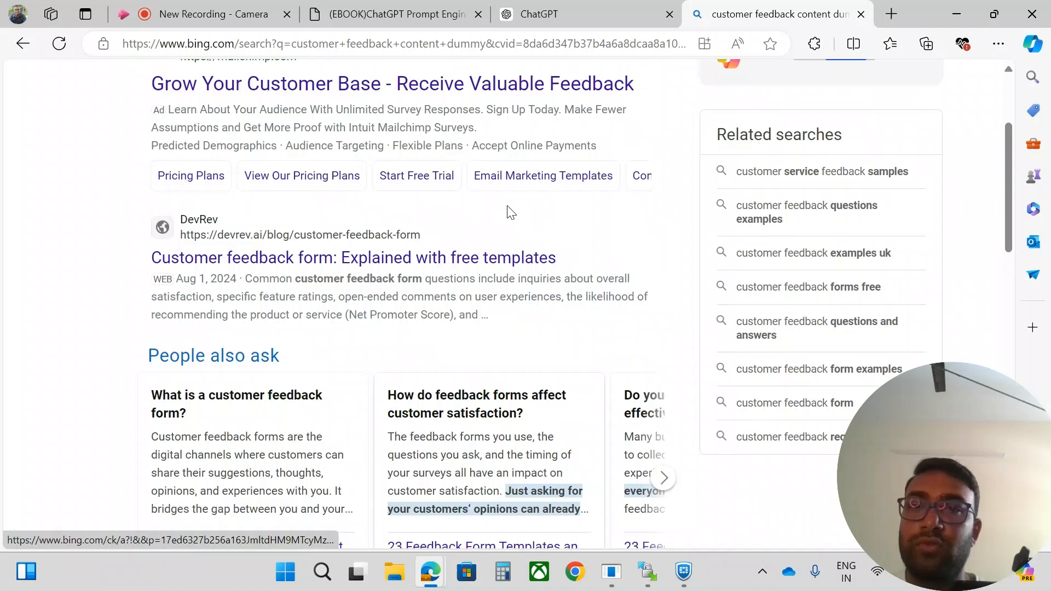
scroll(349, 89, up, 3)
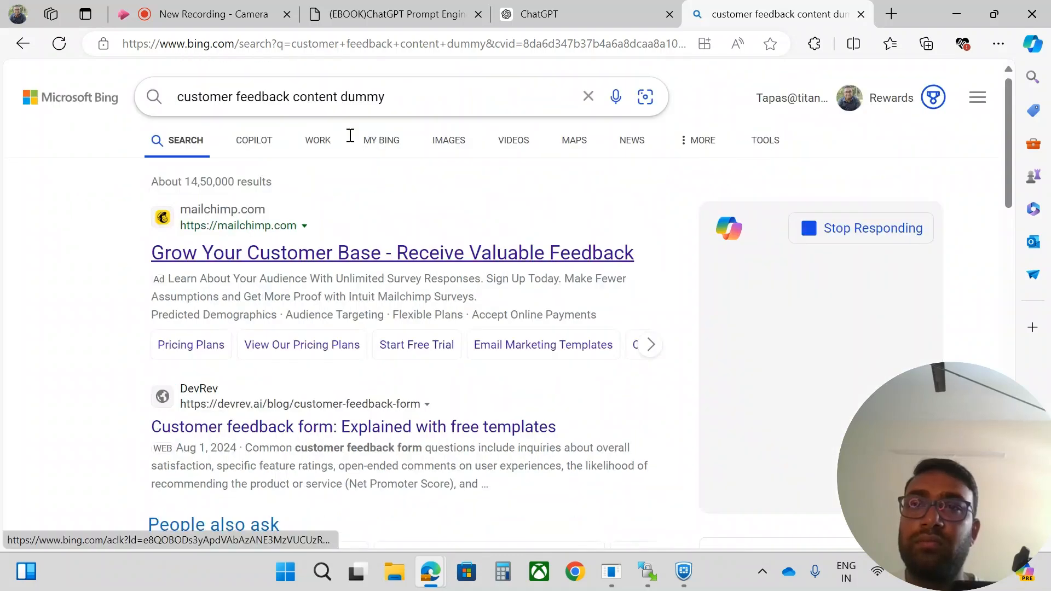
click(335, 252)
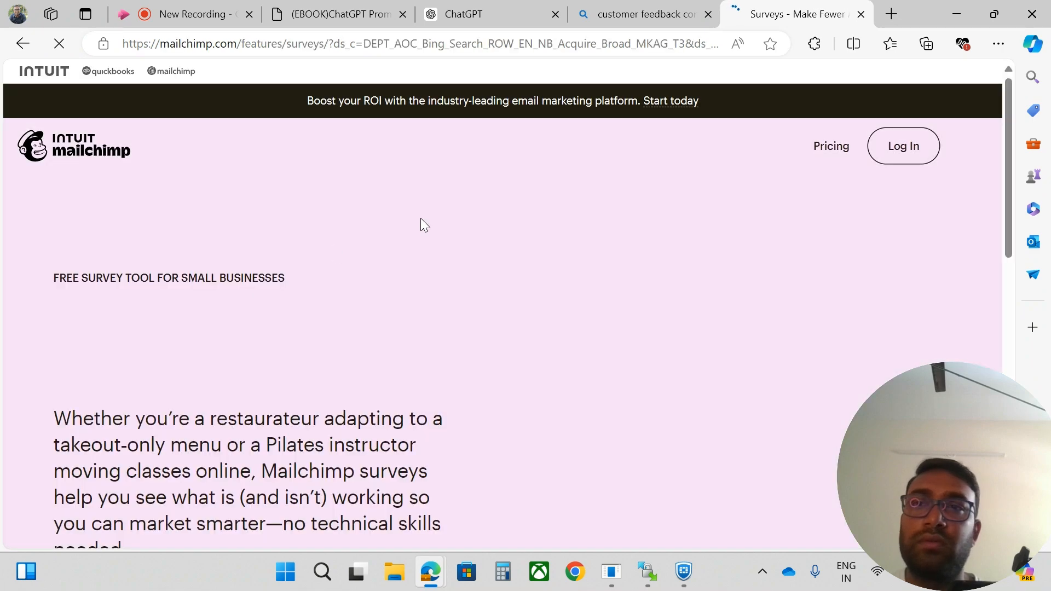
Look through the Mailchimp surveys page for usable text and open the company's Our Story page from its footer.
scroll(496, 245, down, 10)
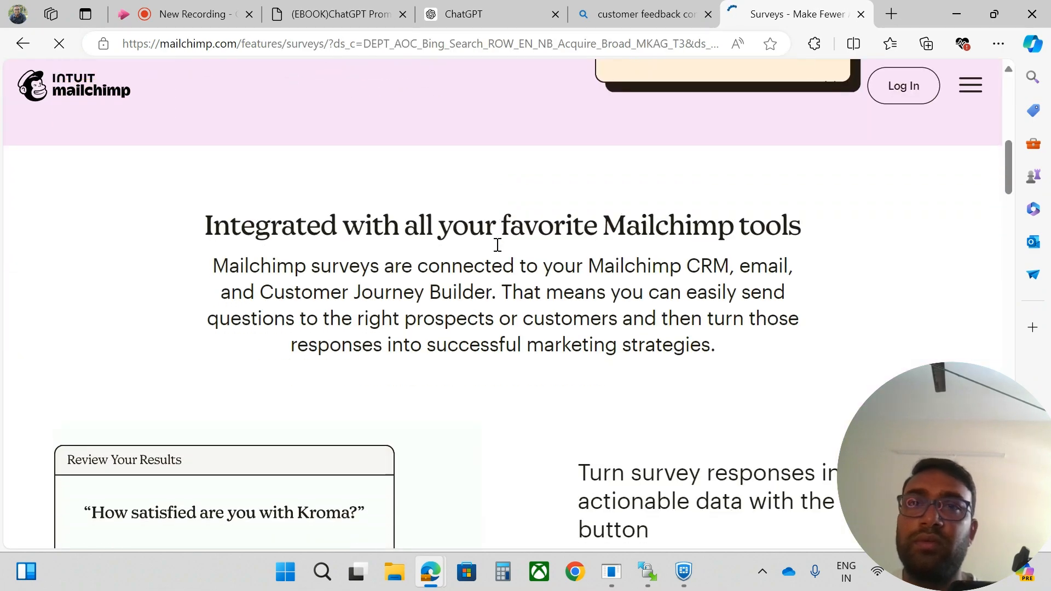
scroll(496, 245, down, 5)
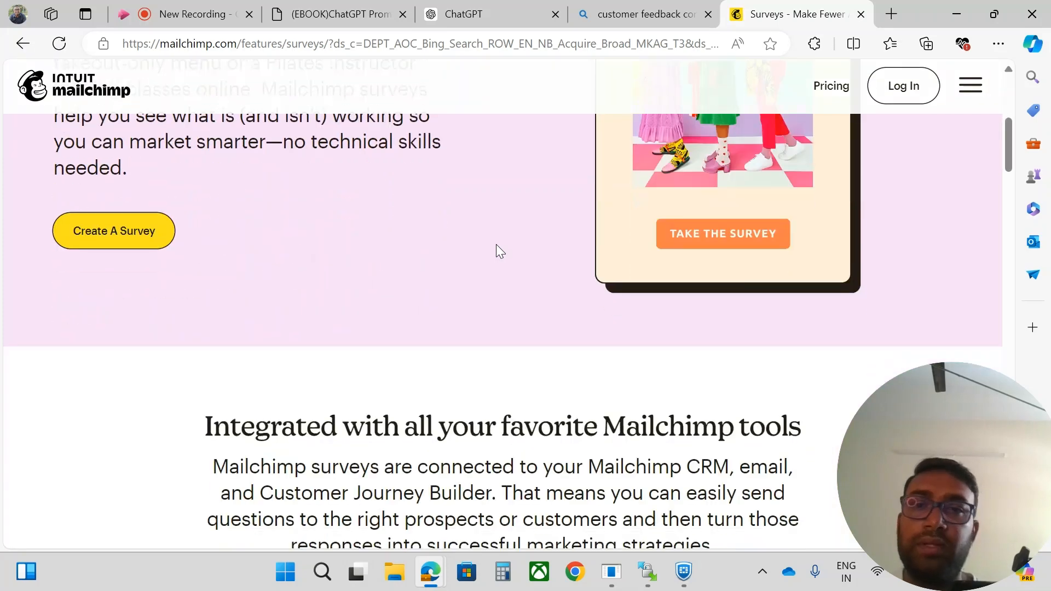
scroll(496, 245, down, 20)
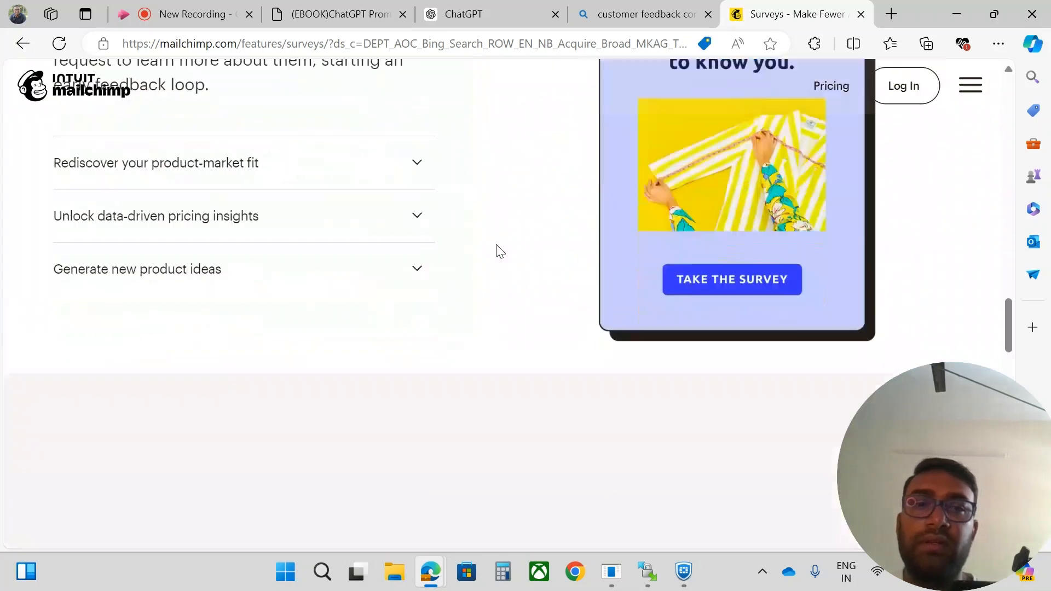
scroll(499, 252, down, 20)
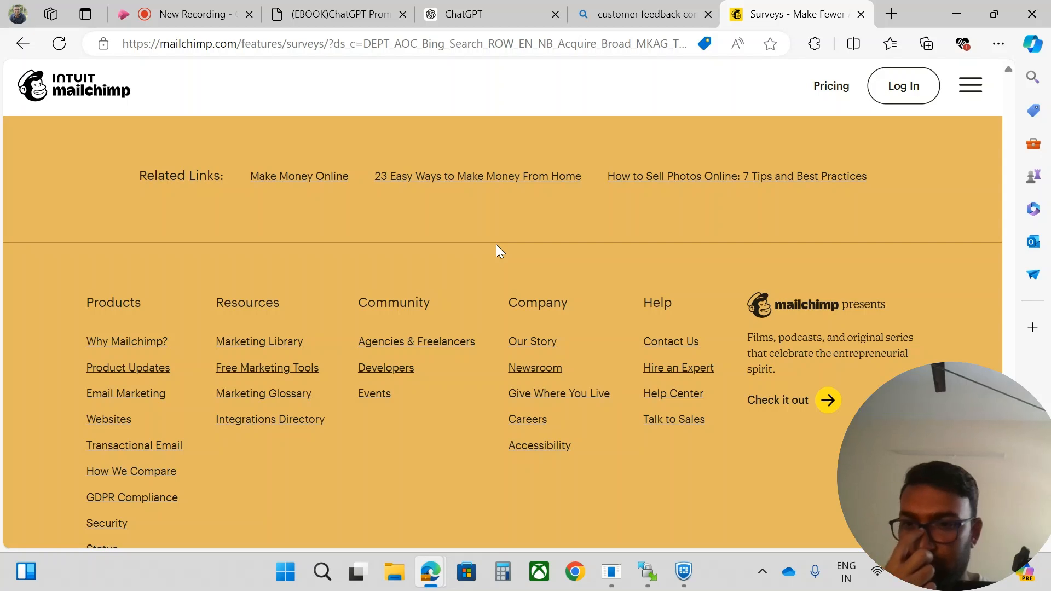
scroll(497, 246, down, 2)
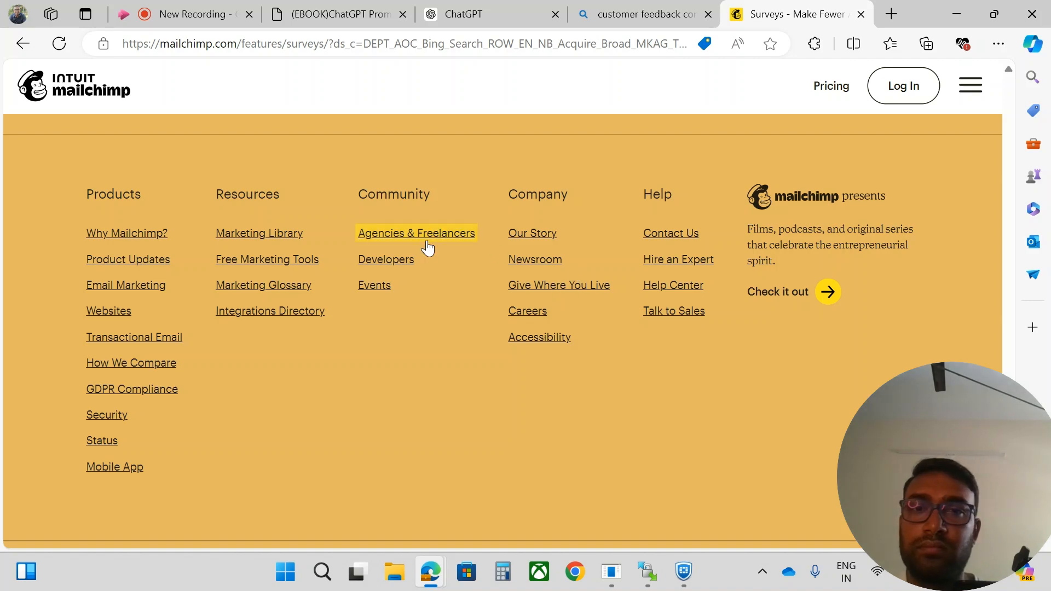
click(535, 235)
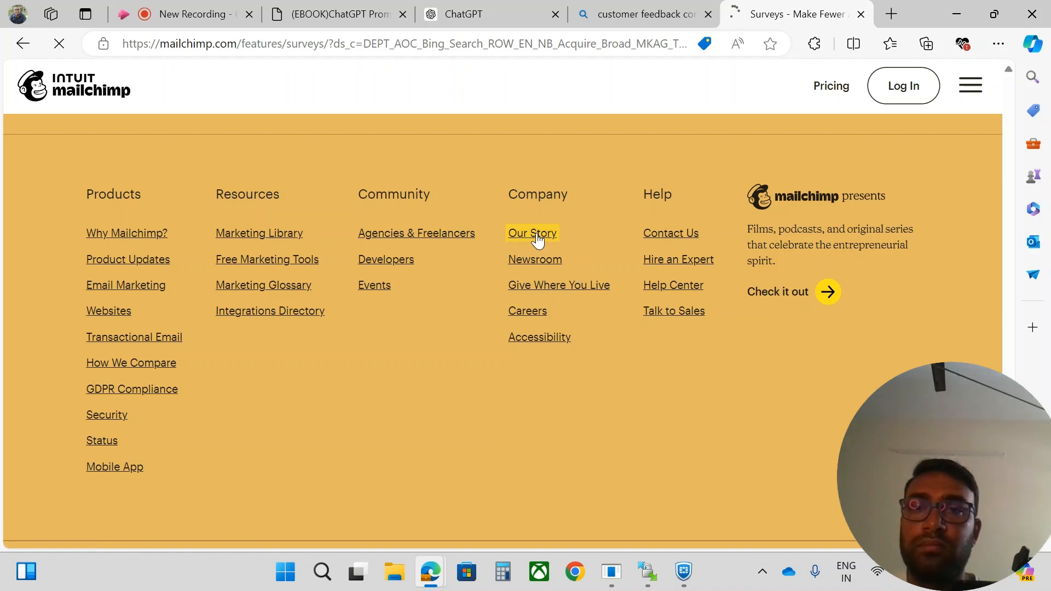
Copy the About Mailchimp text from the opening paragraph through the end of the Corporate citizenship section.
scroll(625, 289, down, 3)
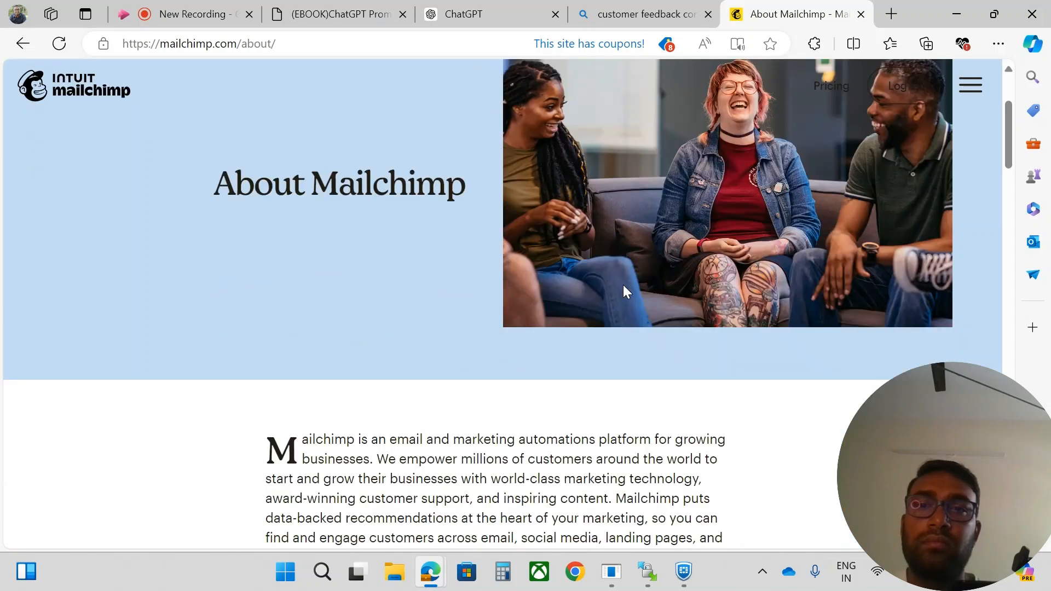
scroll(626, 290, down, 6)
scroll(626, 290, up, 2)
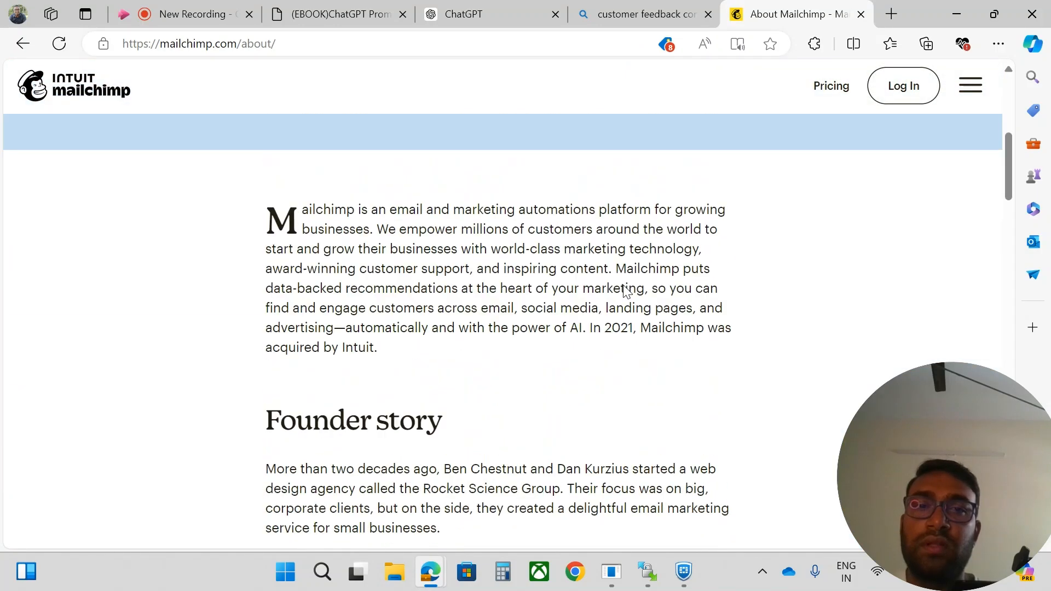
scroll(624, 288, down, 2)
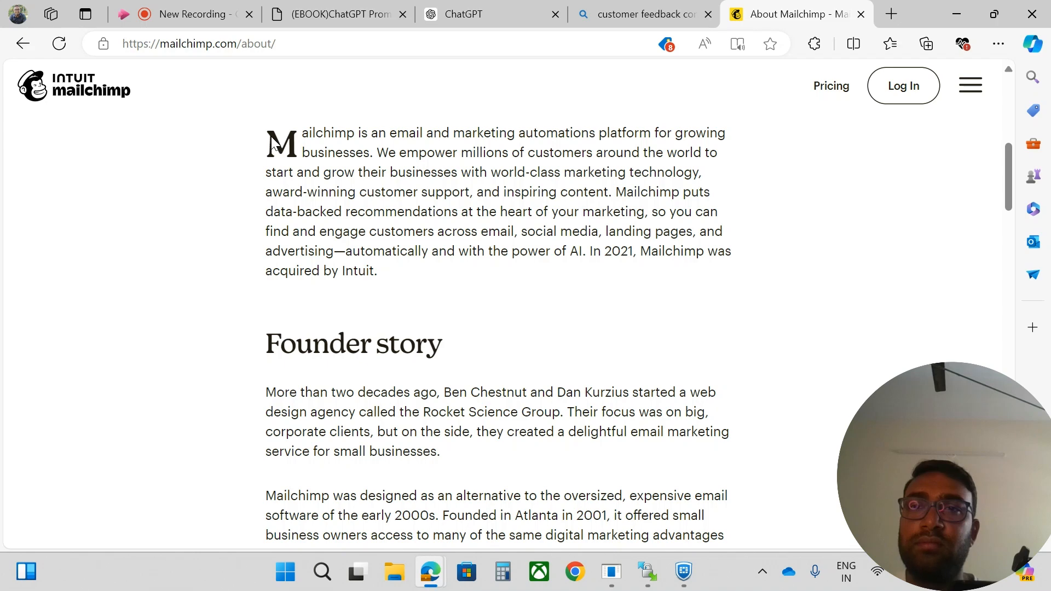
drag(272, 143, 539, 519)
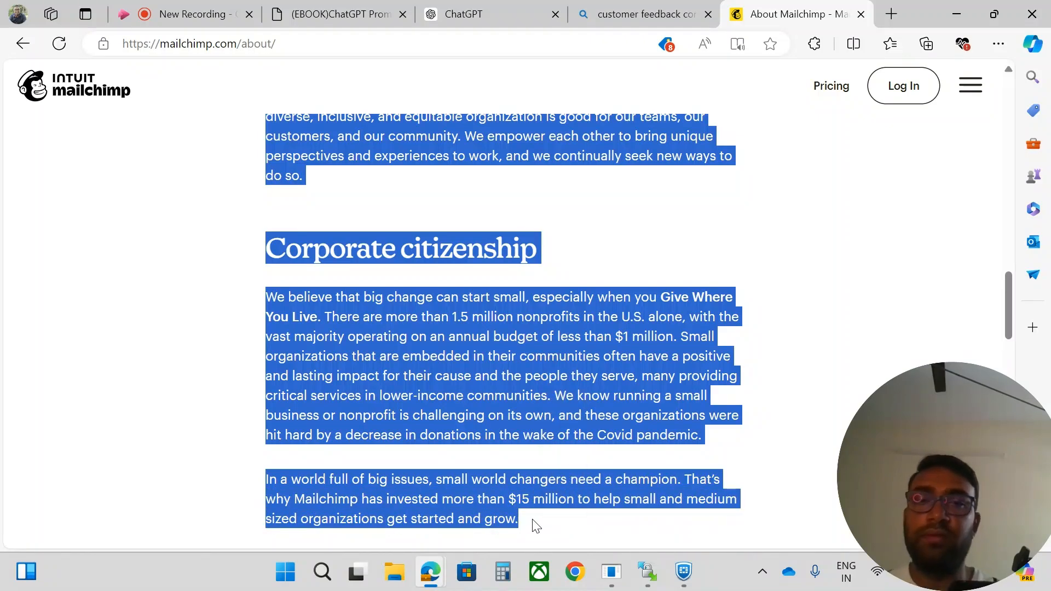
click(535, 525)
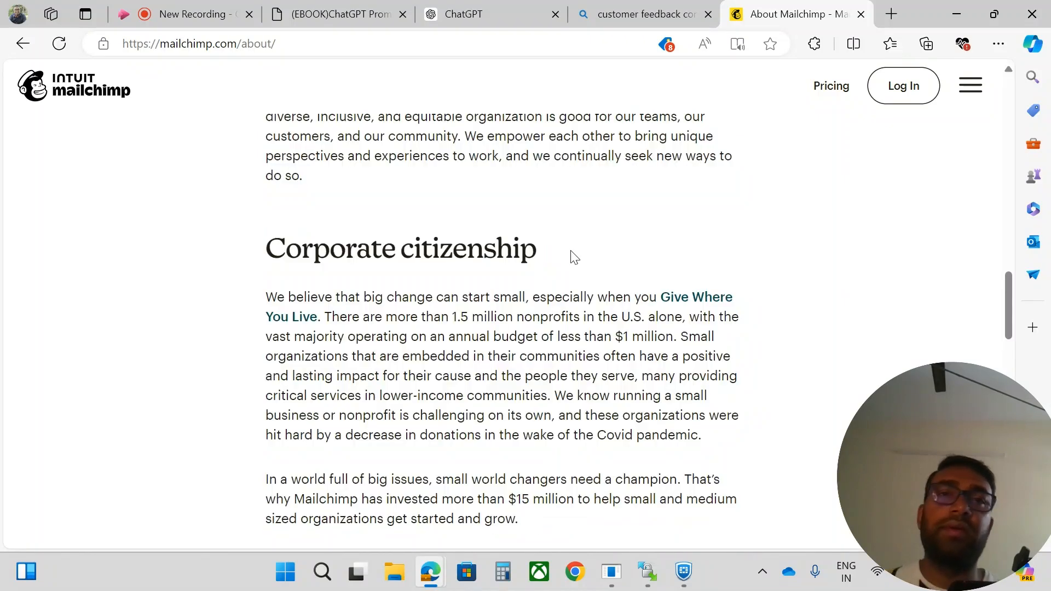
Paste the copied Mailchimp text below the customer feedback filter prompt in ChatGPT, separate it with a line break, and send the message.
click(465, 18)
key(ctrl+v)
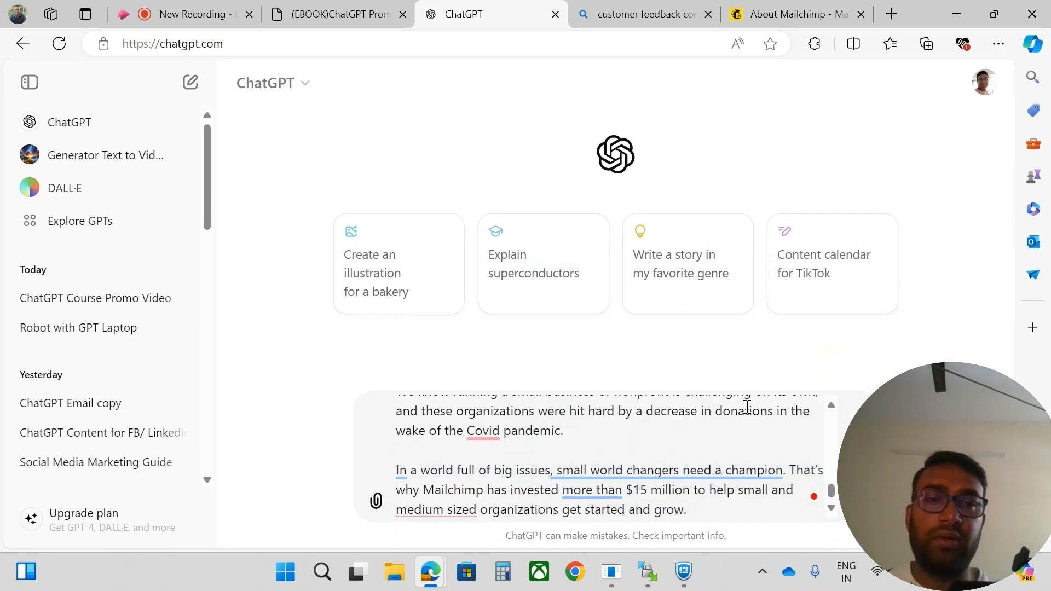
scroll(520, 471, up, 2)
scroll(520, 471, up, 8)
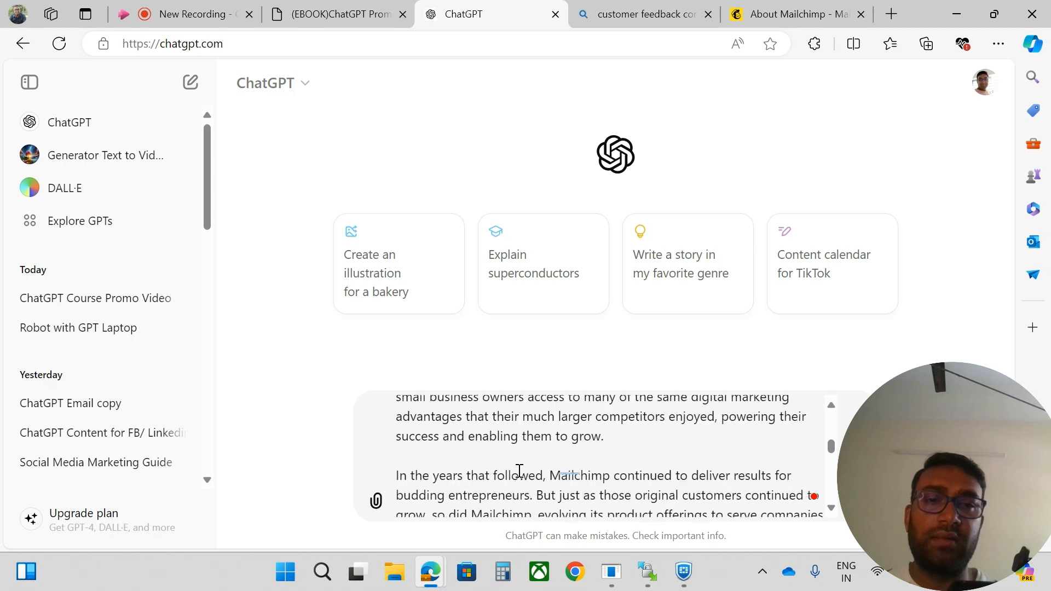
scroll(520, 471, up, 5)
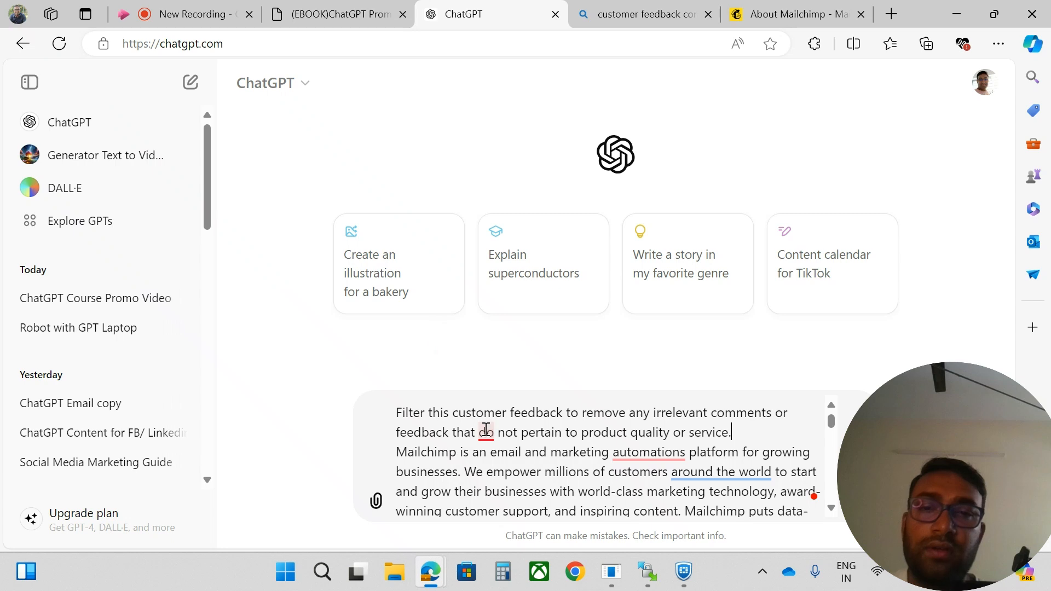
mouse_move(486, 432)
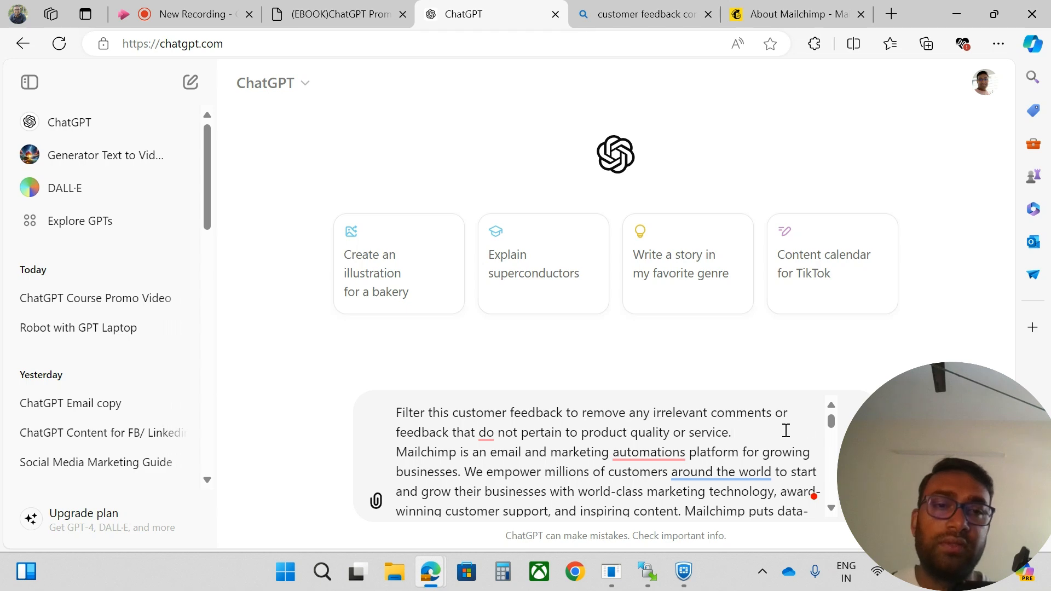
key(shift+Return)
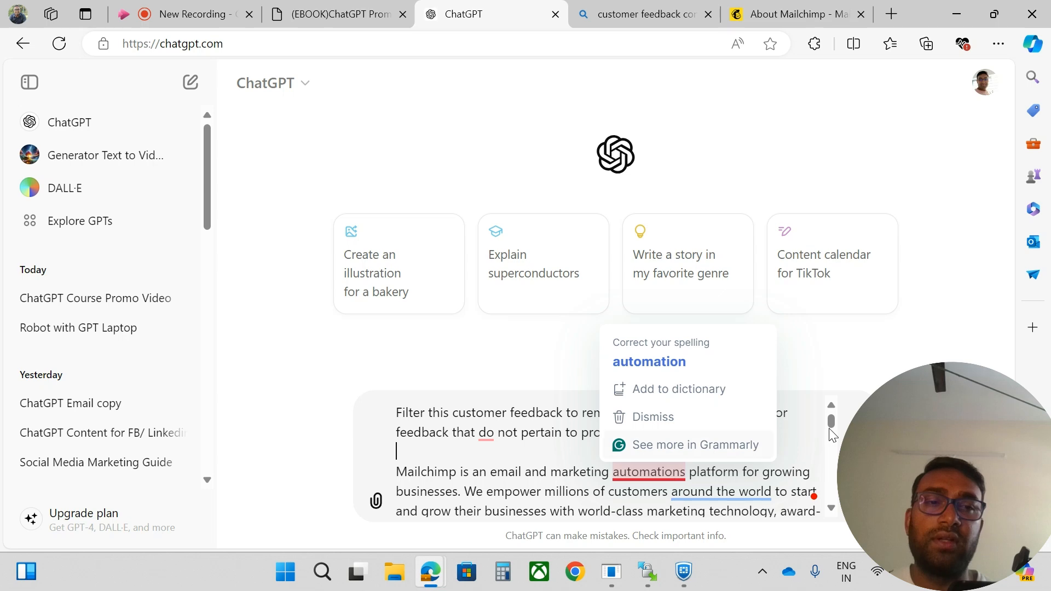
key(Return)
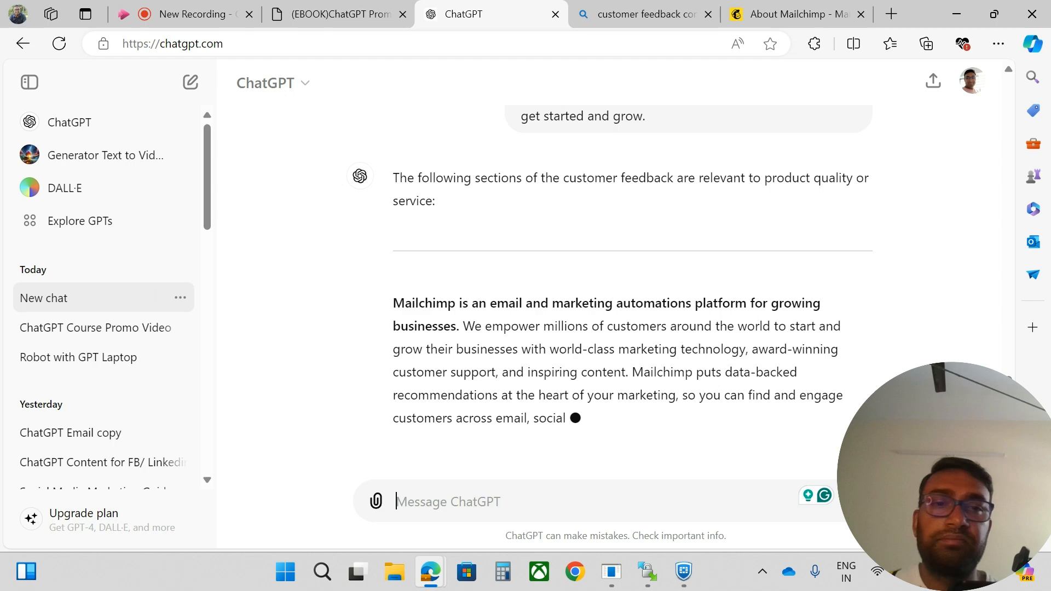
Review ChatGPT's filtered customer feedback response and compare it with the source sections on the About Mailchimp page.
scroll(594, 184, up, 4)
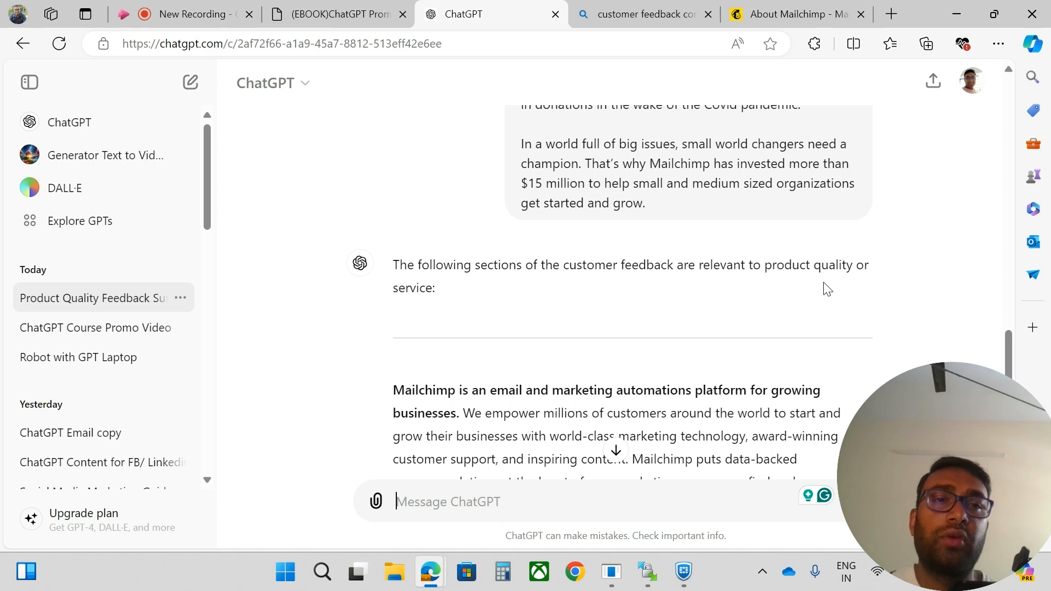
scroll(595, 299, down, 5)
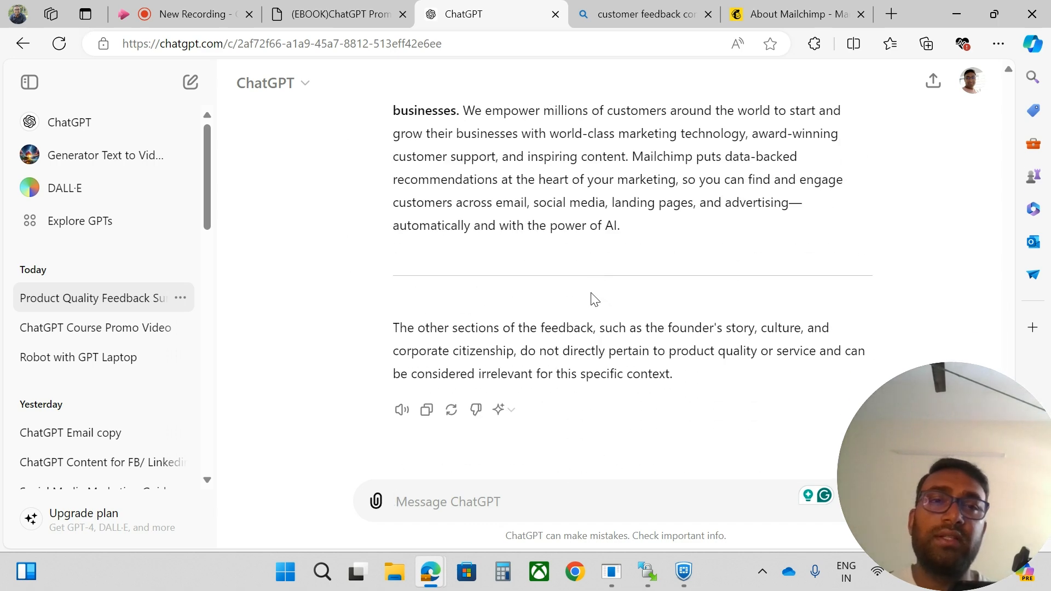
click(795, 13)
scroll(305, 329, up, 10)
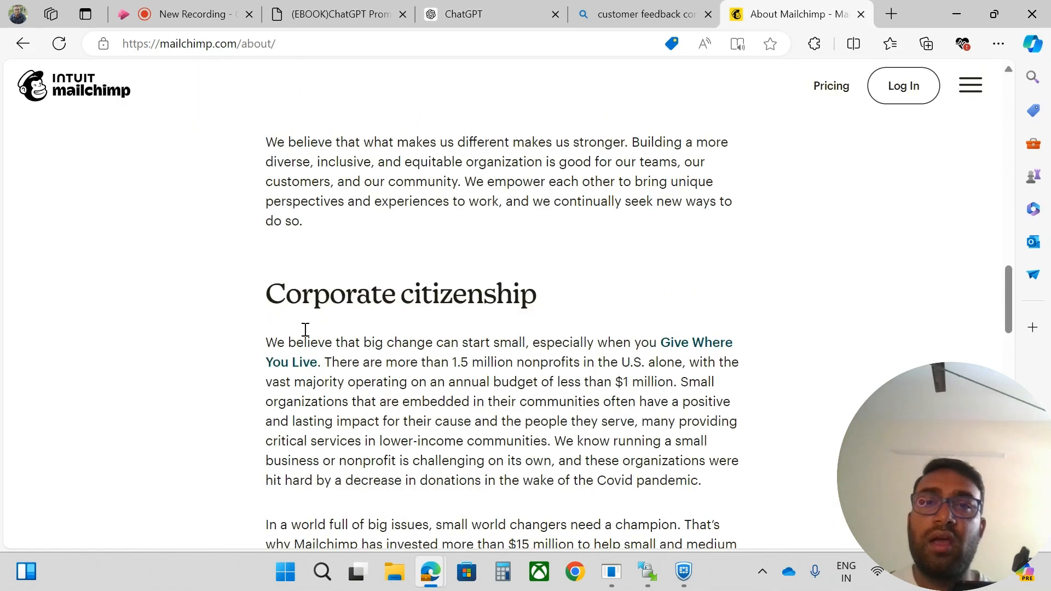
scroll(305, 329, down, 1)
scroll(305, 329, up, 3)
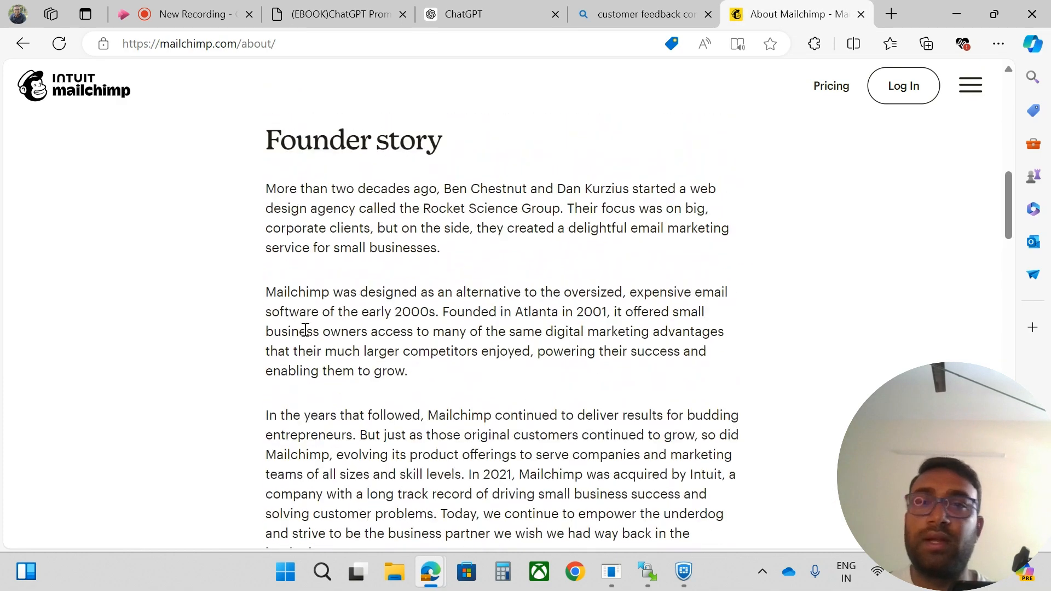
scroll(302, 331, down, 15)
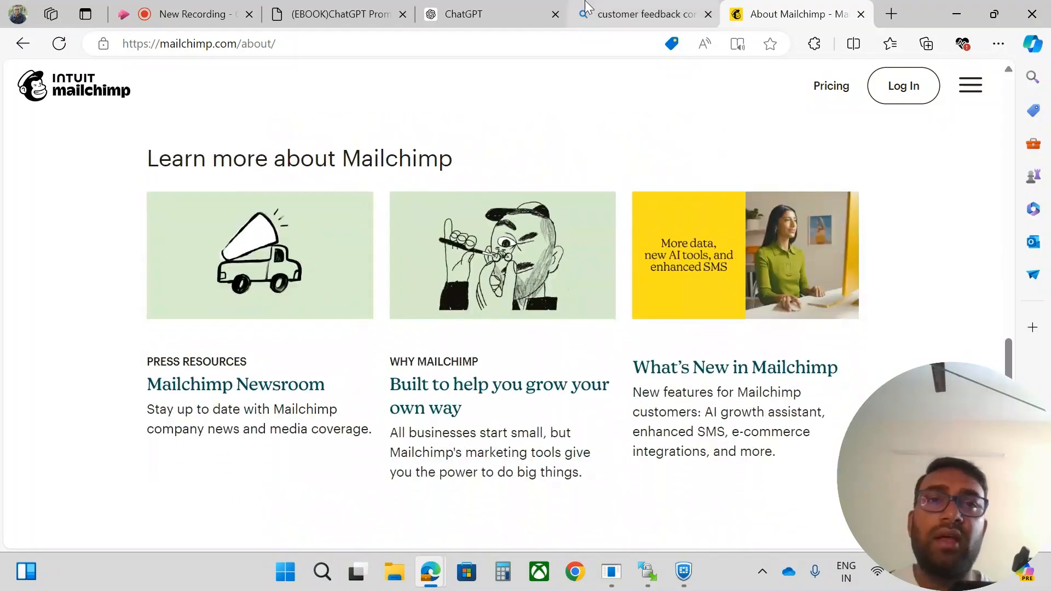
click(627, 15)
click(484, 18)
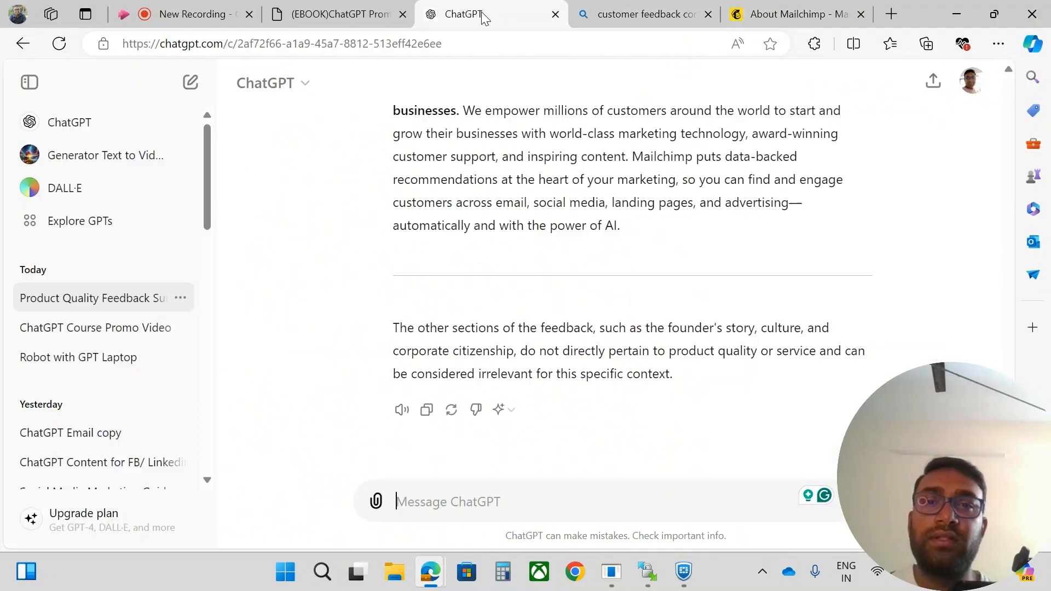
scroll(523, 271, up, 4)
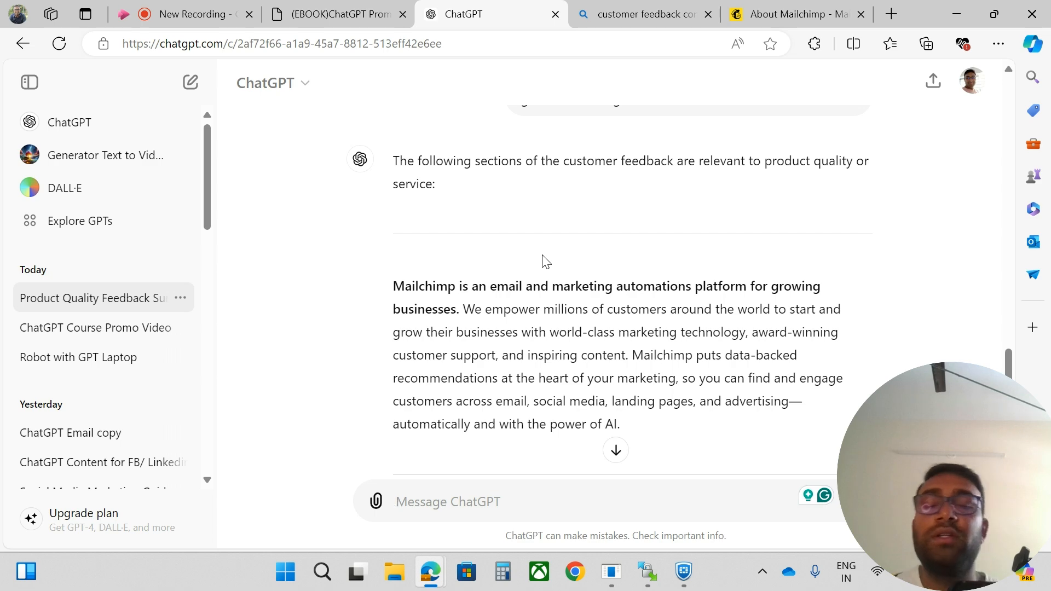
scroll(544, 260, down, 2)
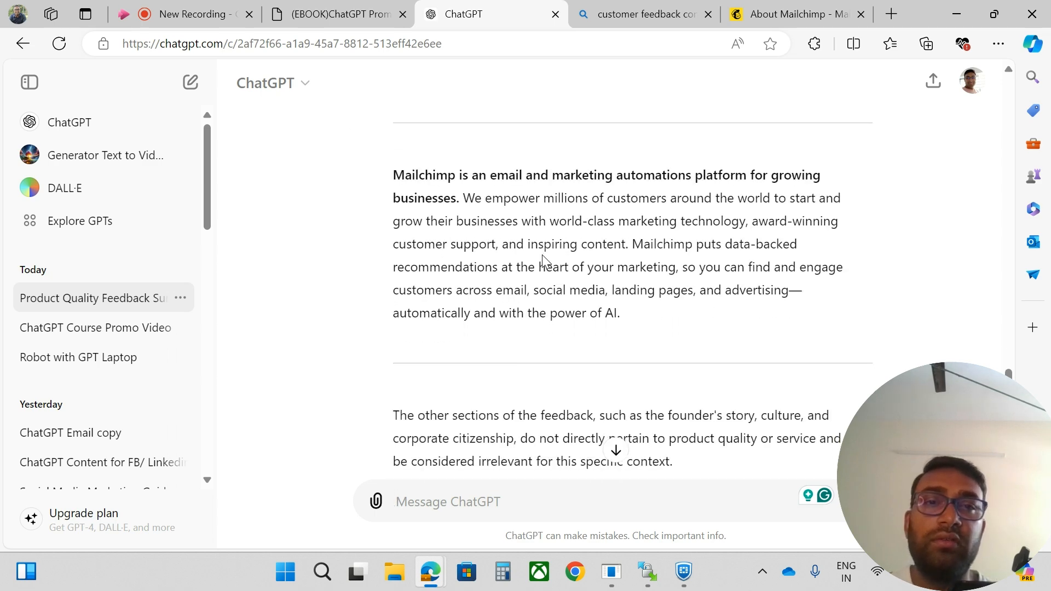
scroll(544, 255, up, 1)
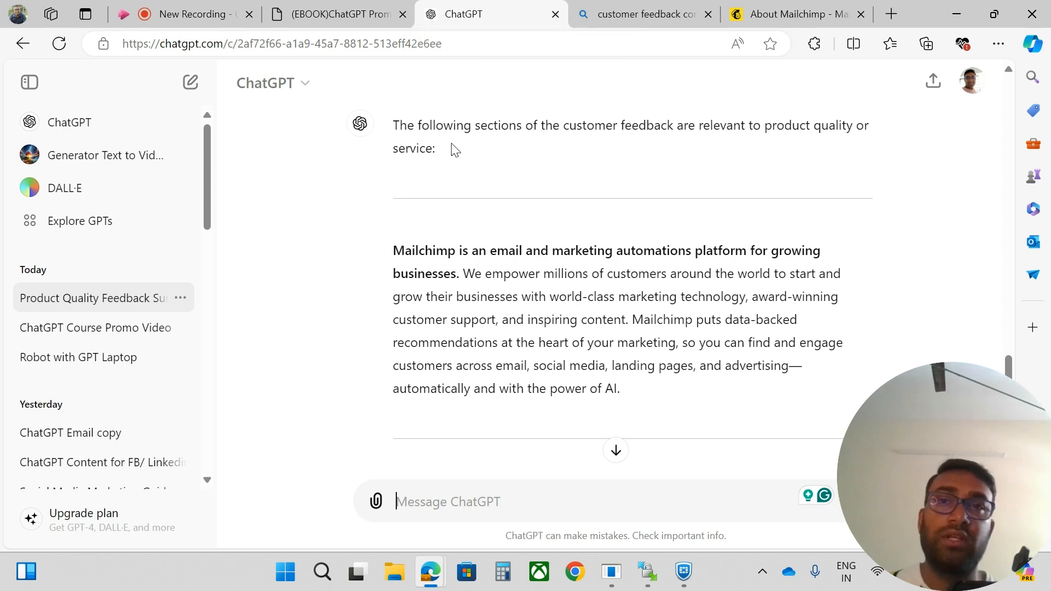
Copy the ebook's Research Article prompt, "Filter this research article to remove any references to outdated studies or research that has been discredited.".
click(337, 16)
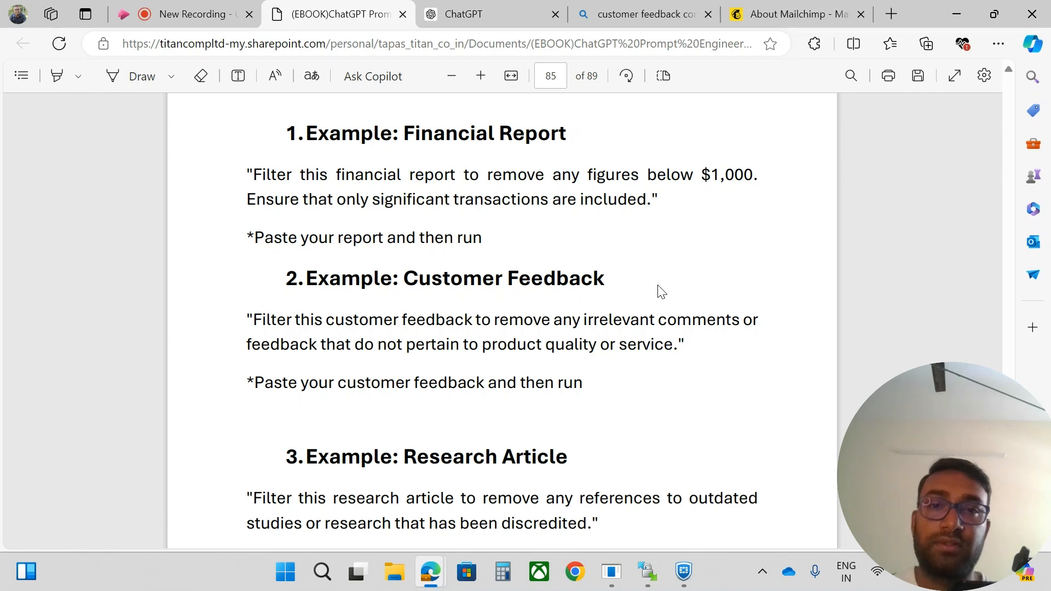
scroll(659, 291, down, 3)
scroll(661, 291, down, 2)
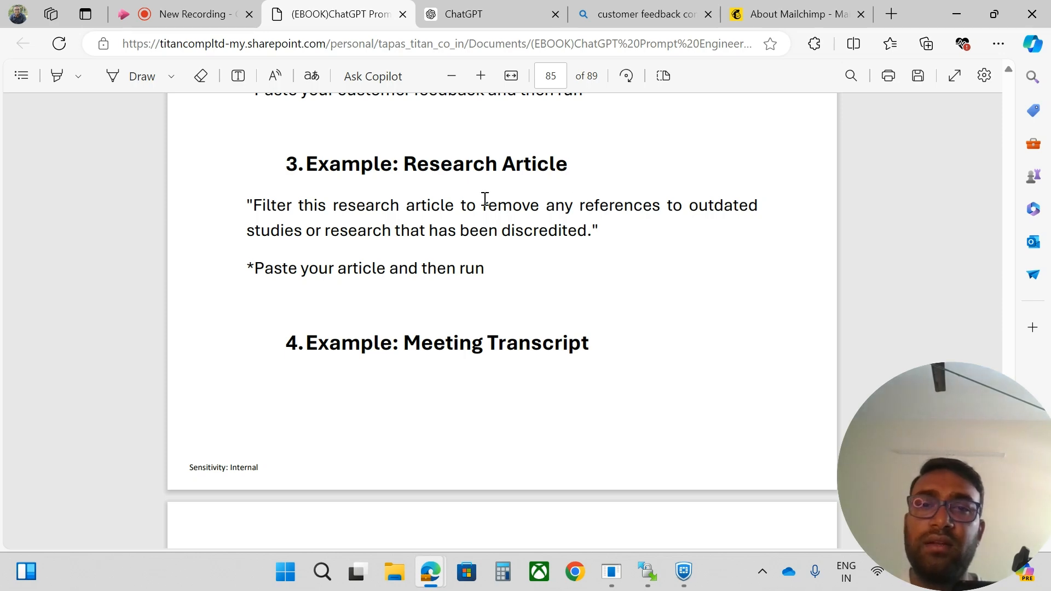
scroll(485, 199, down, 3)
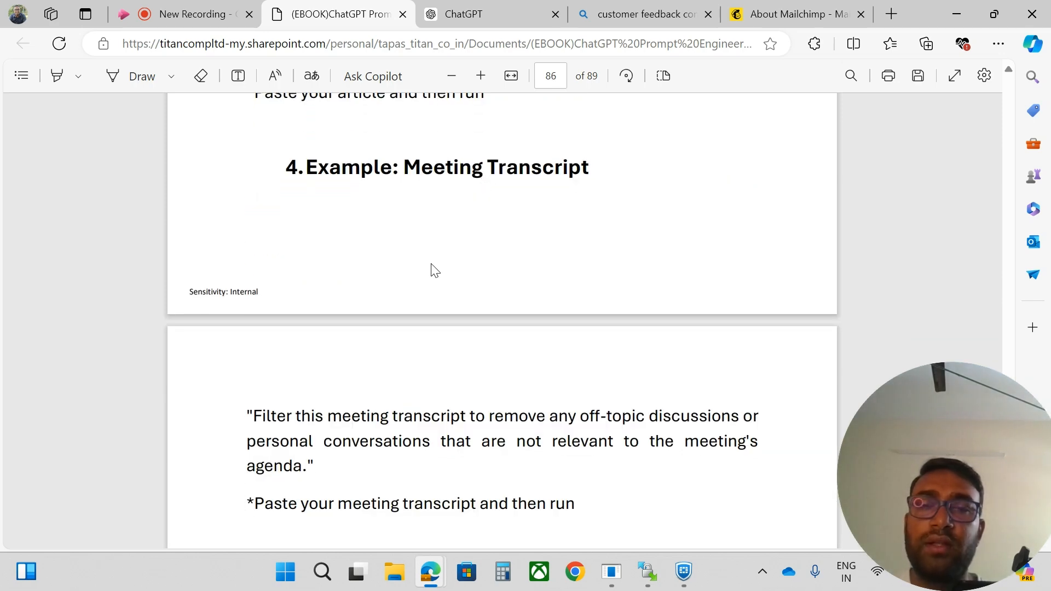
scroll(430, 270, up, 3)
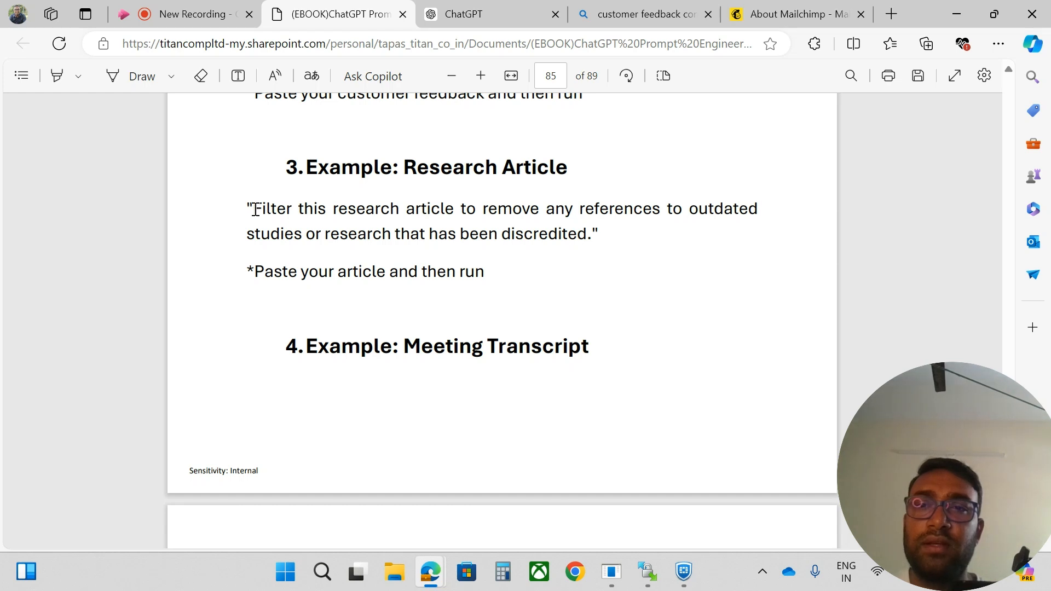
drag(252, 208, 592, 242)
key(ctrl+c)
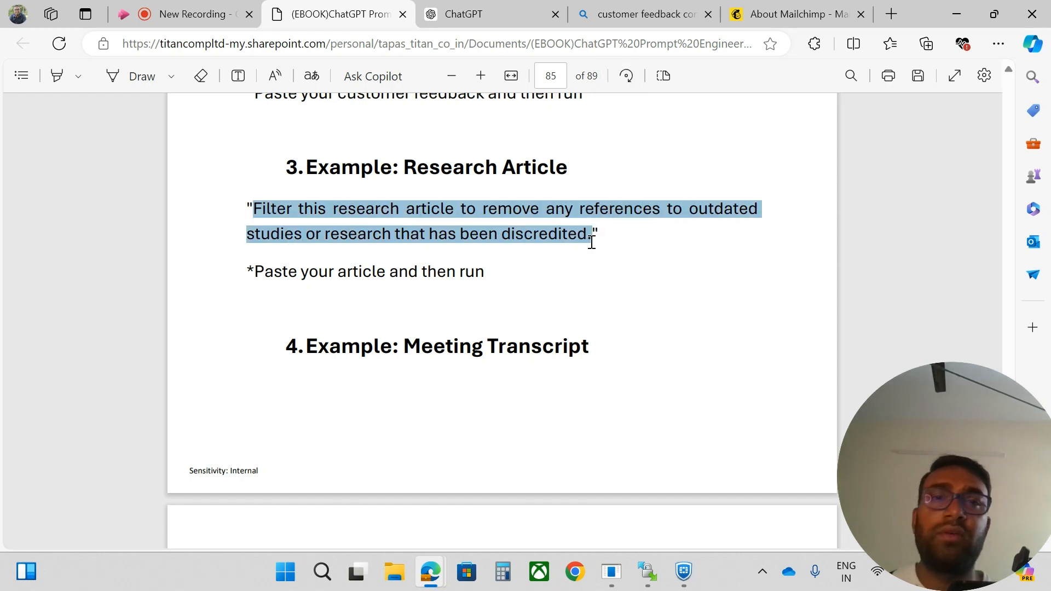
Paste the research article prompt into the message of the current ChatGPT conversation and add a new line below it.
click(501, 12)
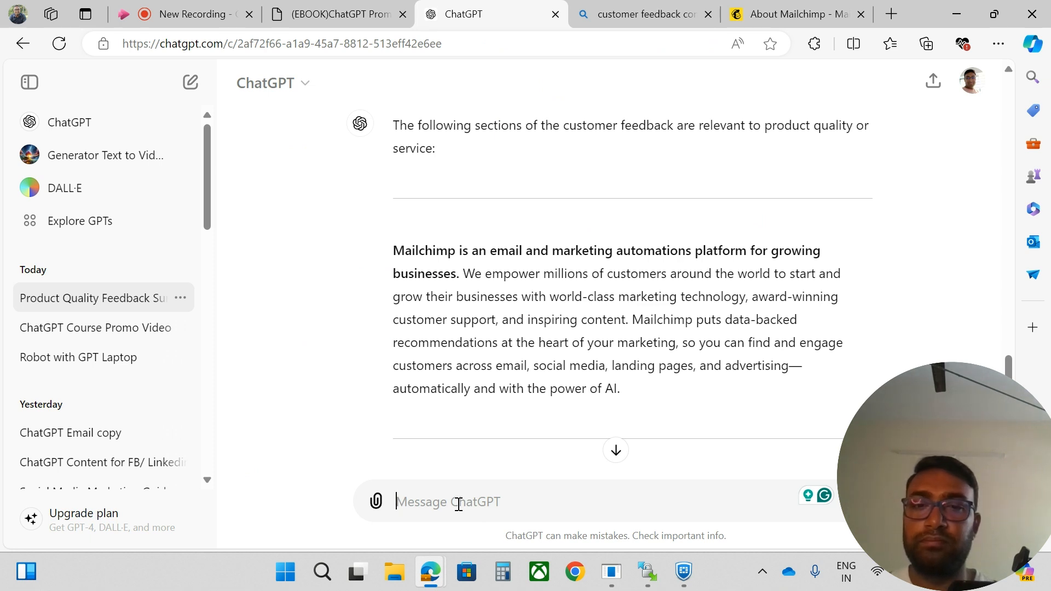
key(ctrl+v)
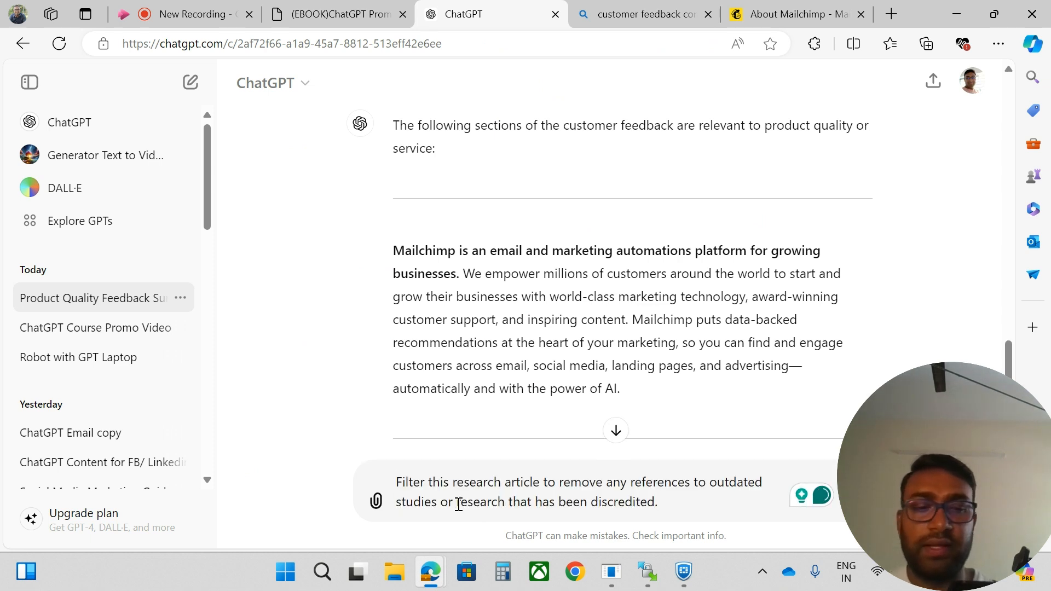
key(shift+Return)
scroll(562, 382, up, 2)
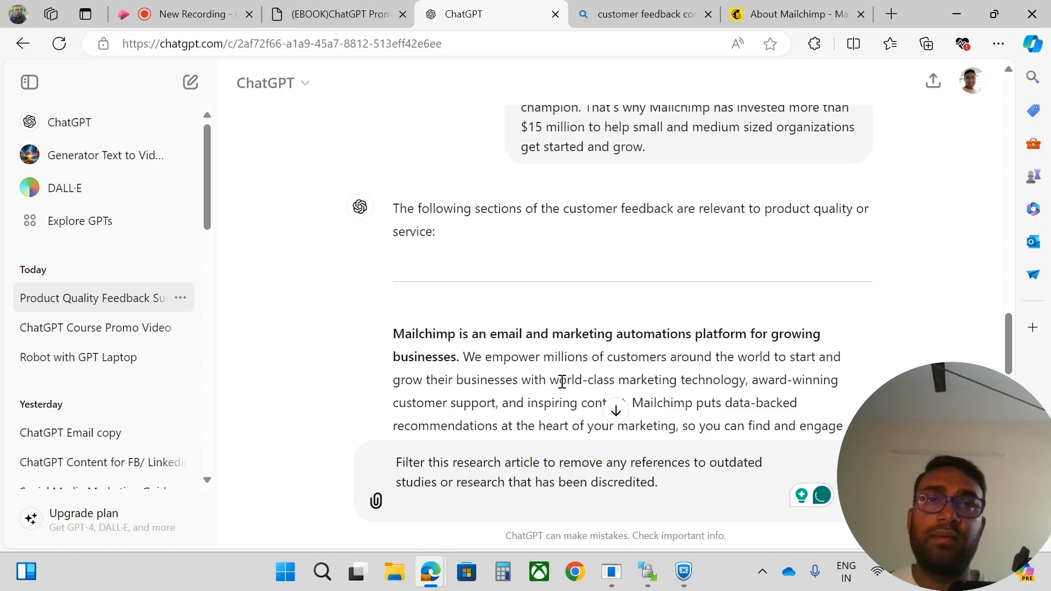
Select both paragraphs under Corporate citizenship on the About Mailchimp page as sample article text.
click(785, 19)
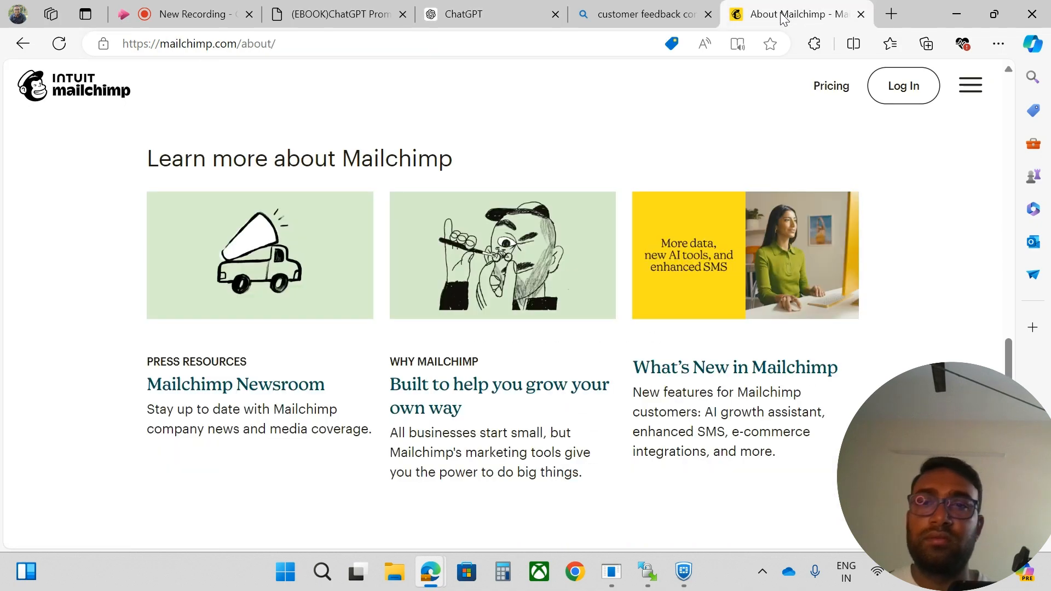
scroll(526, 150, up, 15)
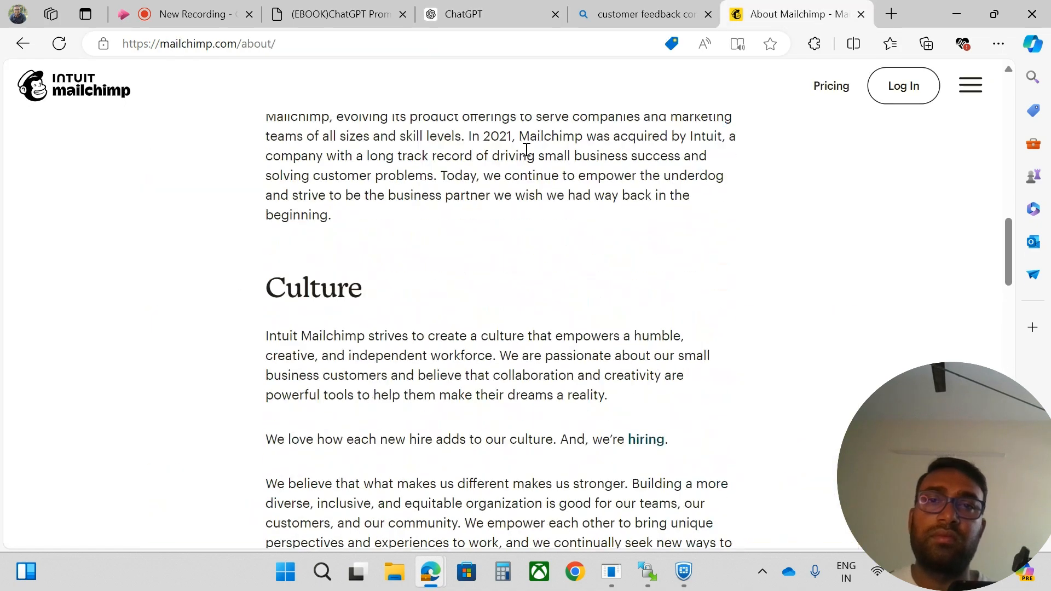
scroll(526, 150, down, 10)
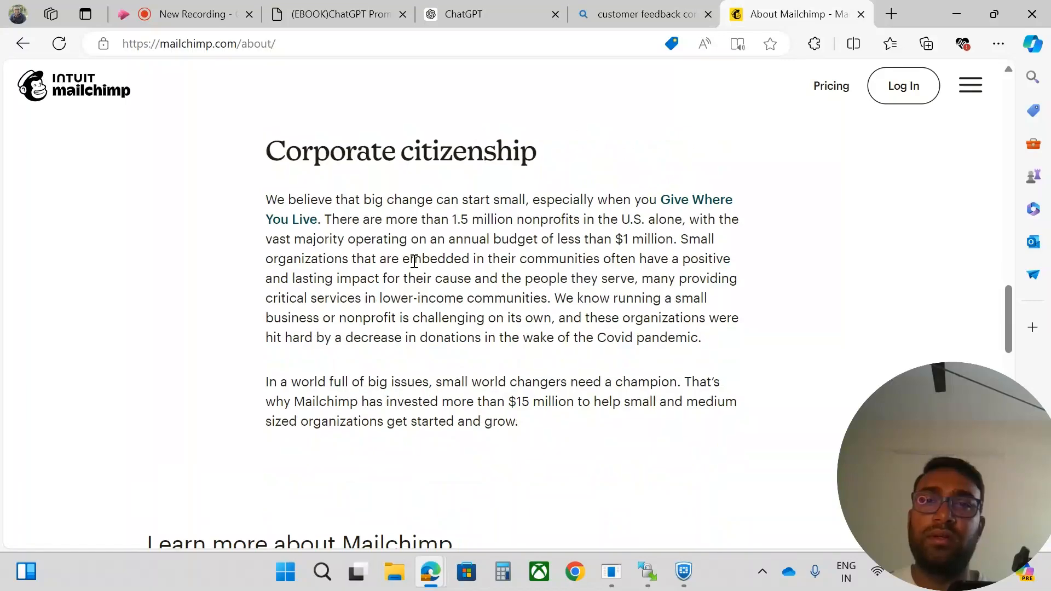
drag(268, 201, 536, 428)
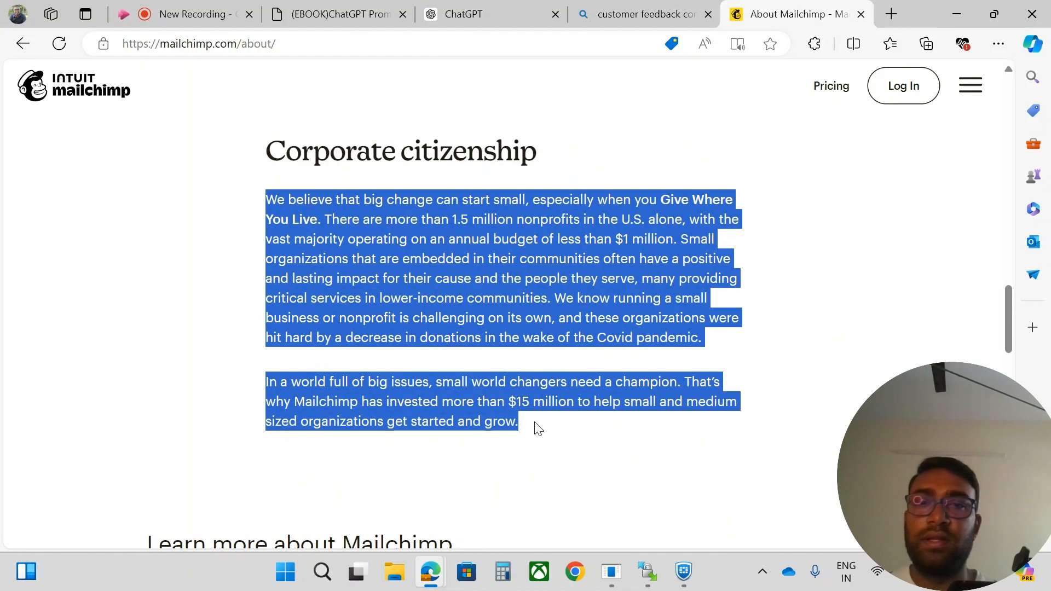
Paste the Corporate citizenship paragraphs below the research article prompt in ChatGPT and send the message.
click(481, 16)
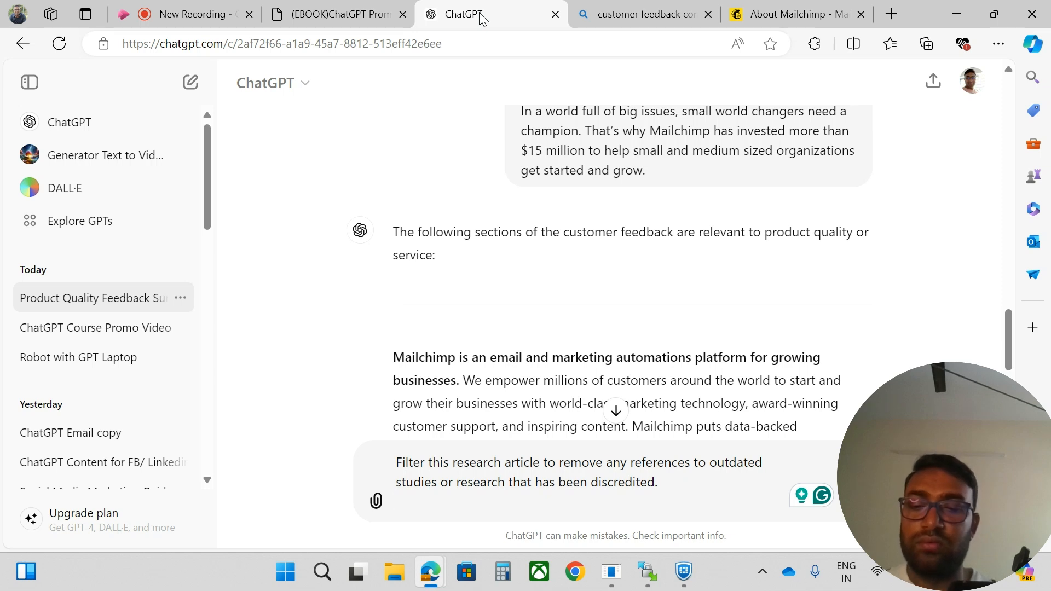
key(ctrl+v)
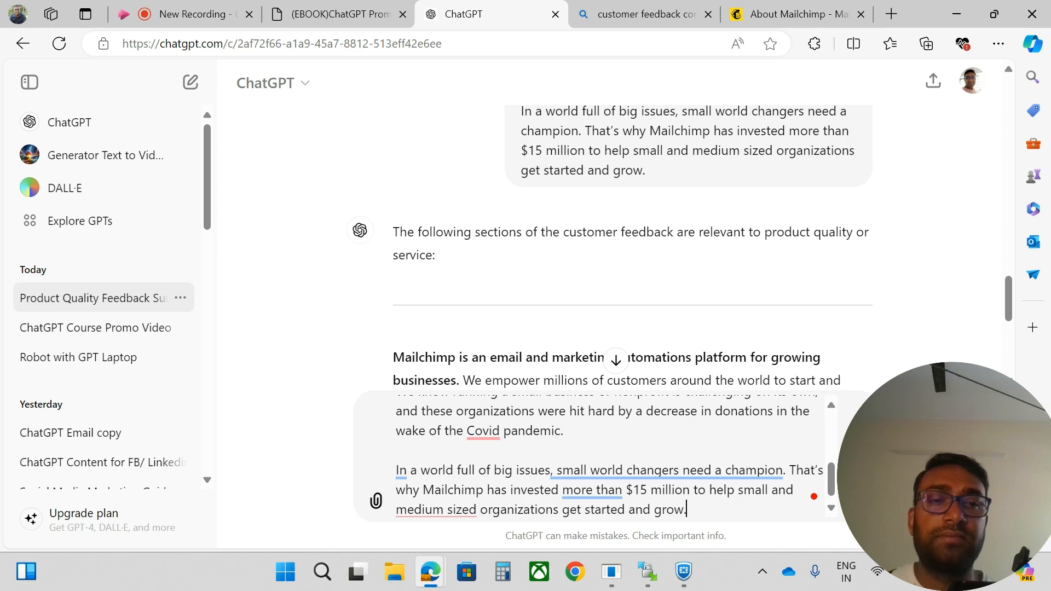
key(Return)
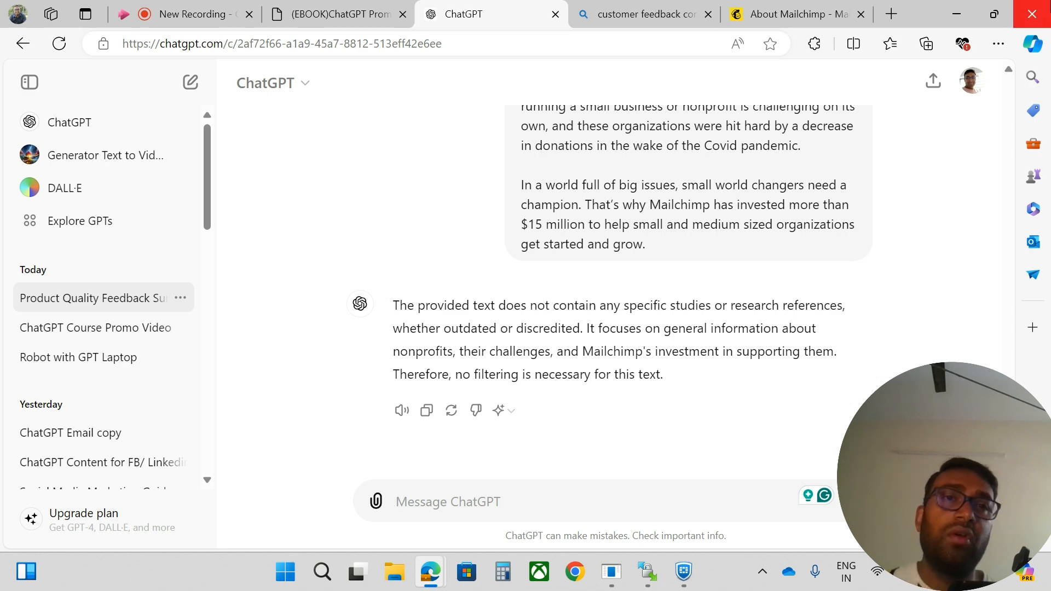
Copy the About Mailchimp text from the first Founder story paragraph through the end of the Culture section.
click(787, 15)
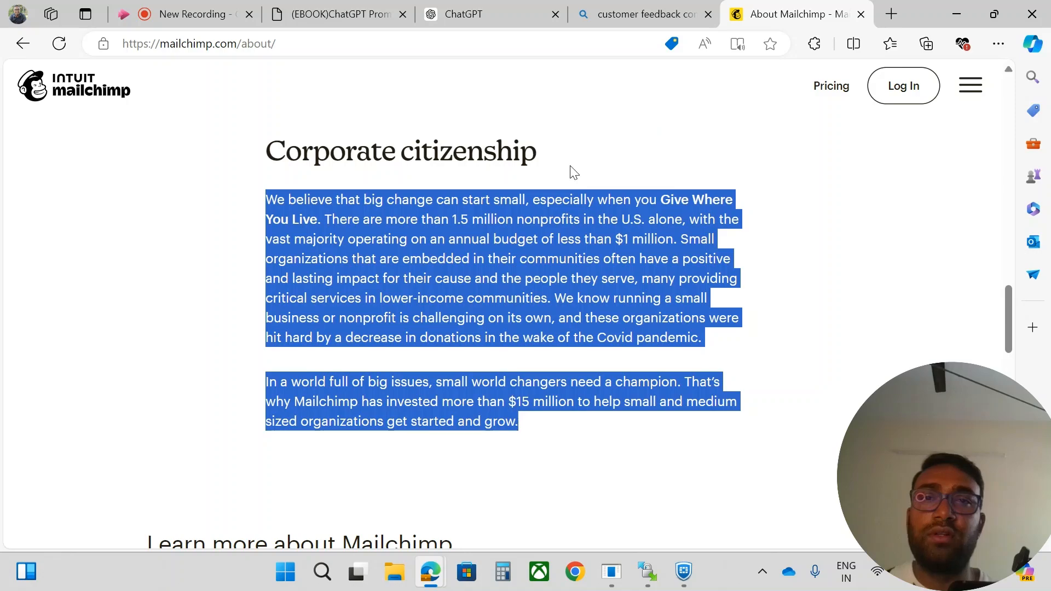
scroll(570, 169, up, 10)
scroll(539, 200, up, 5)
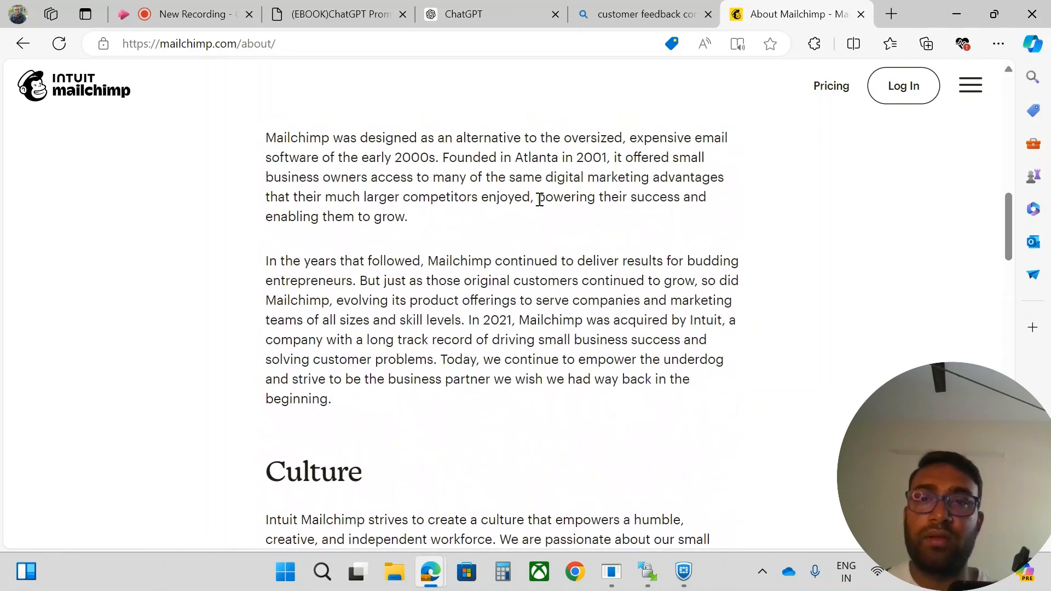
scroll(539, 200, down, 1)
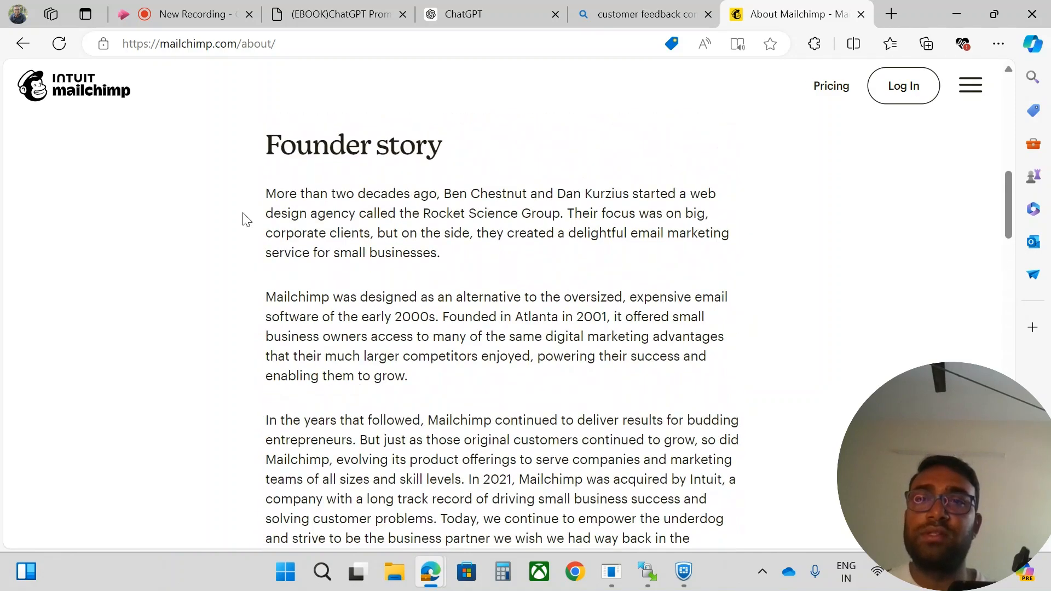
drag(268, 198, 477, 201)
scroll(678, 533, down, 10)
scroll(481, 188, up, 2)
scroll(477, 200, up, 2)
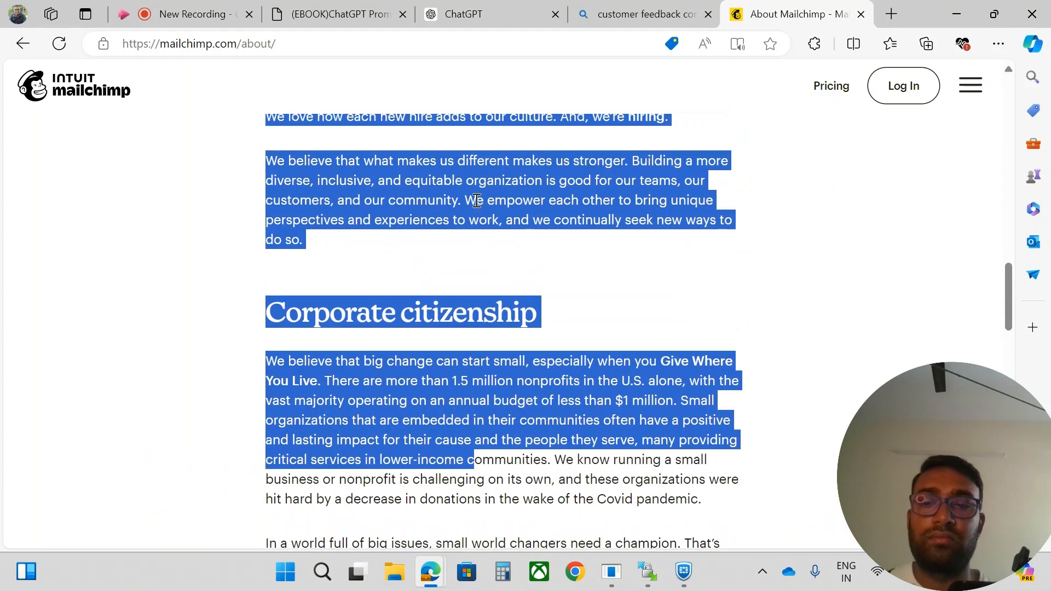
key(shift+Up)
key(shift+Up)
key(shift+Up)
key(shift+Up)
key(shift+Up)
key(shift+Up)
key(shift+Up)
key(ctrl+c)
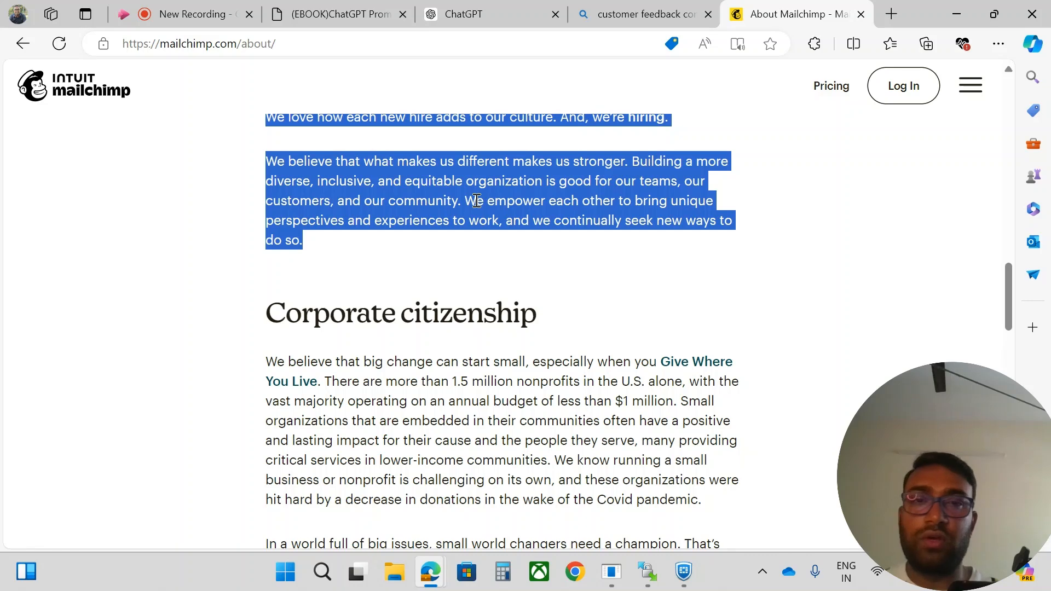
Paste the copied Founder story and Culture text into the current ChatGPT conversation and send it as a new message.
click(502, 7)
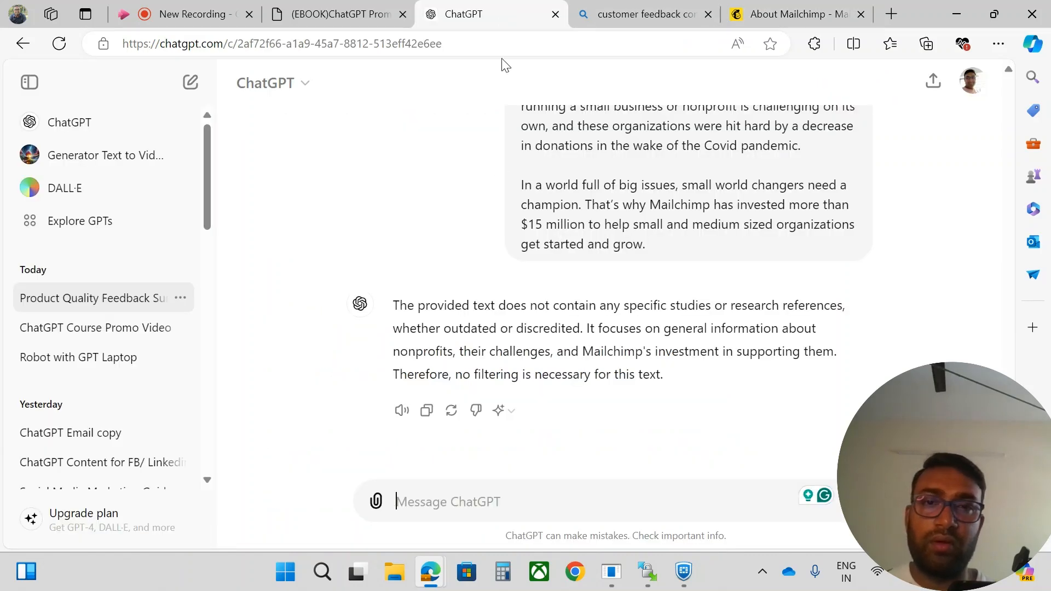
key(ctrl+v)
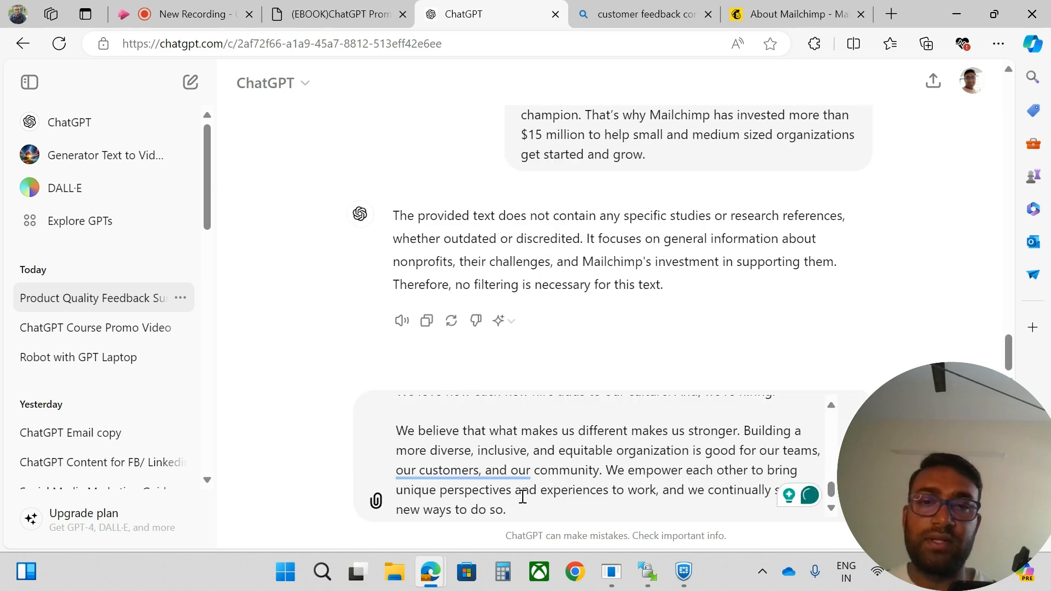
scroll(492, 439, up, 5)
scroll(492, 440, up, 5)
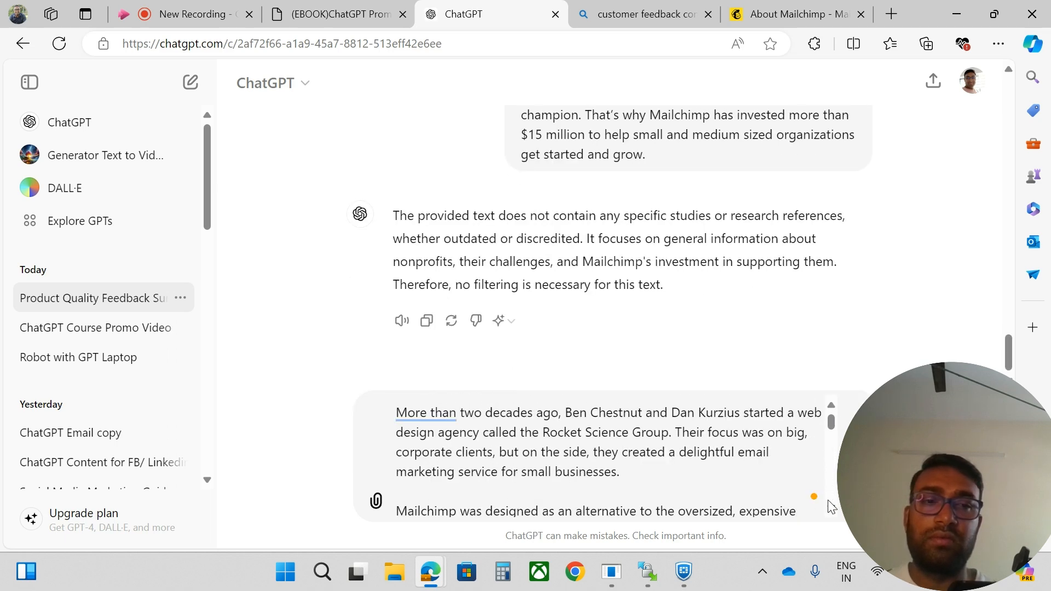
key(Return)
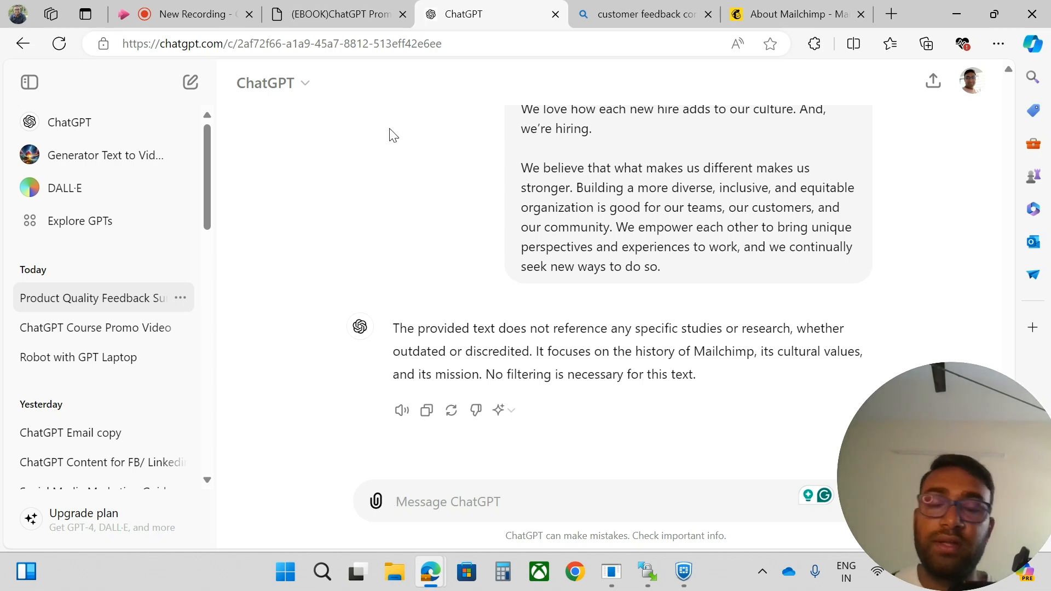
Review the ebook's Semantic filter pattern section, from its introduction through the Meeting Transcript and Social Media Comments examples.
click(338, 14)
scroll(505, 220, up, 3)
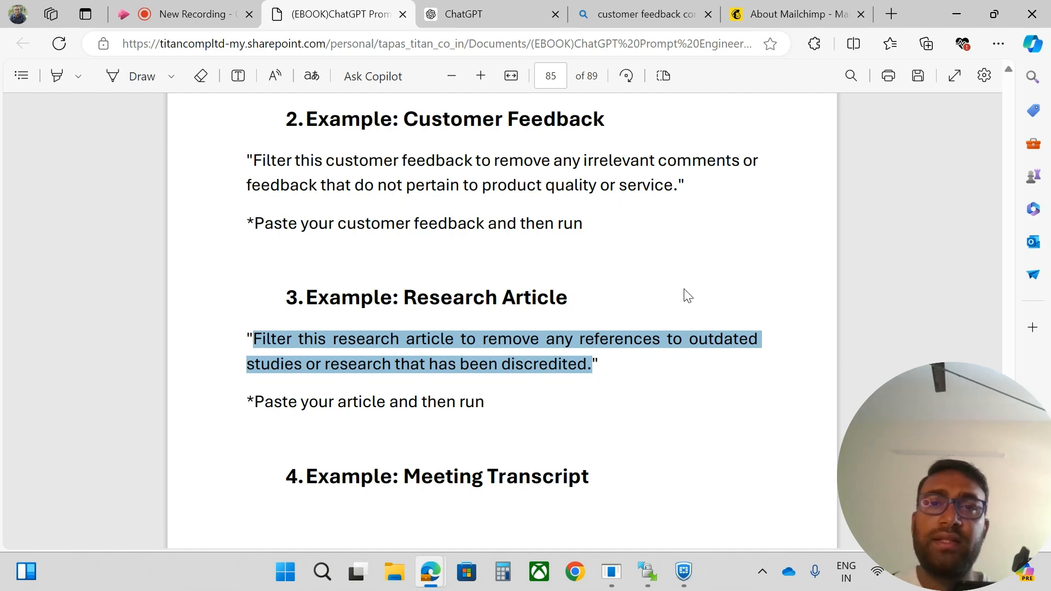
scroll(557, 343, up, 2)
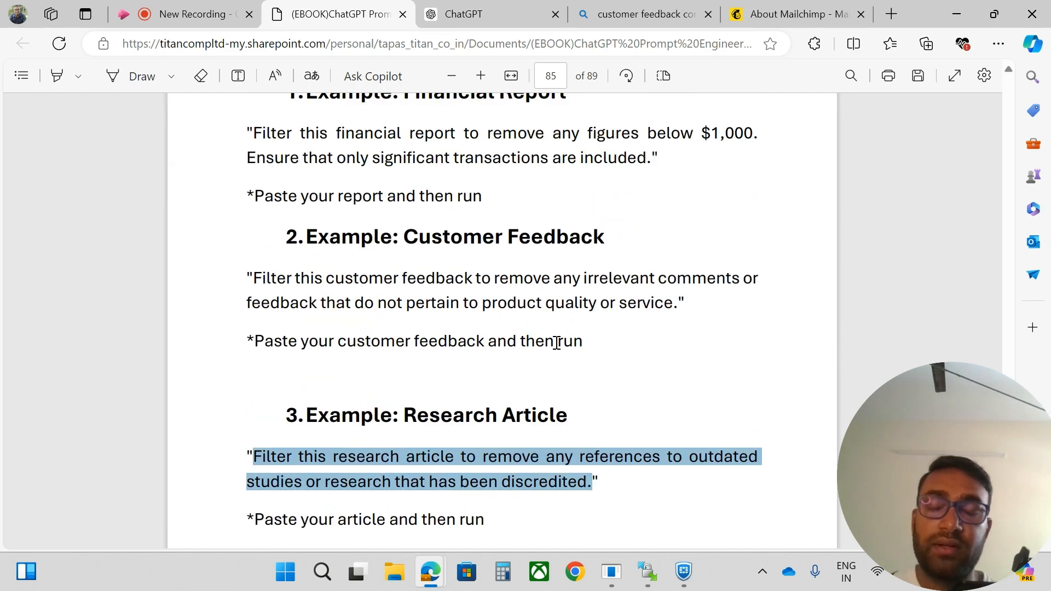
scroll(556, 343, up, 10)
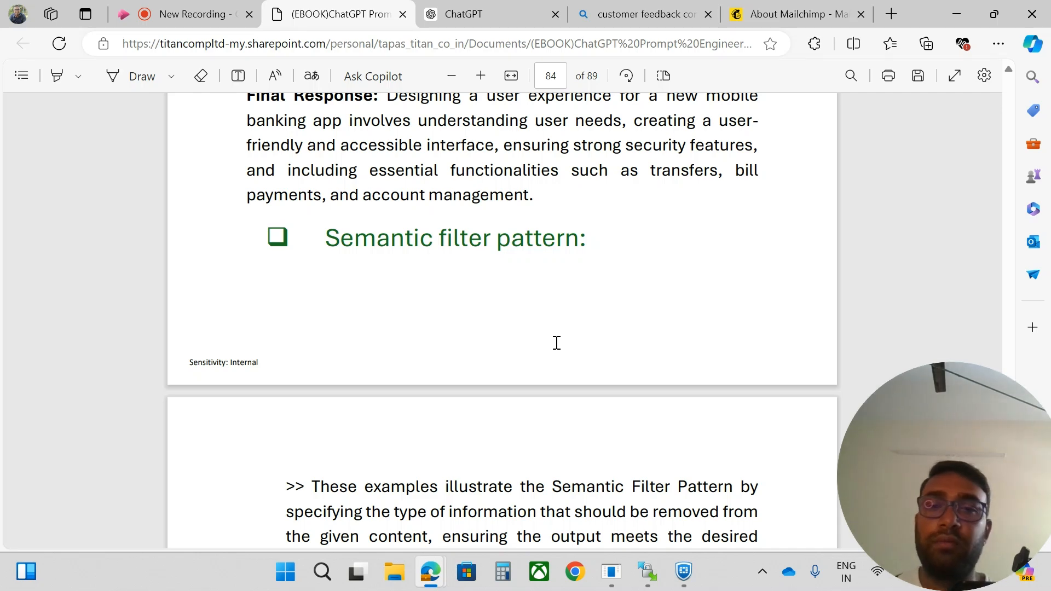
scroll(557, 343, down, 3)
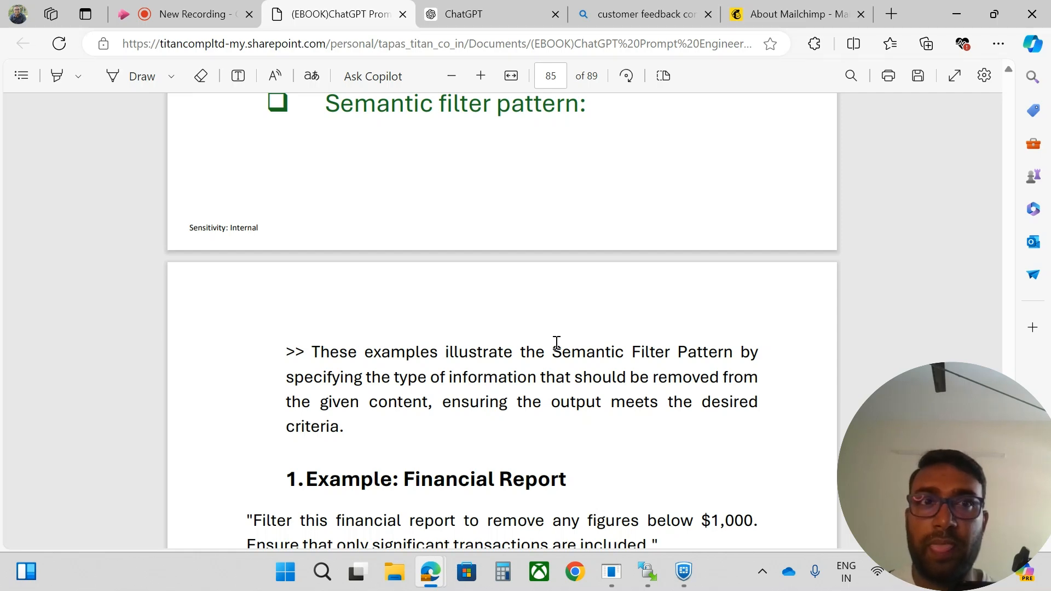
scroll(557, 342, down, 17)
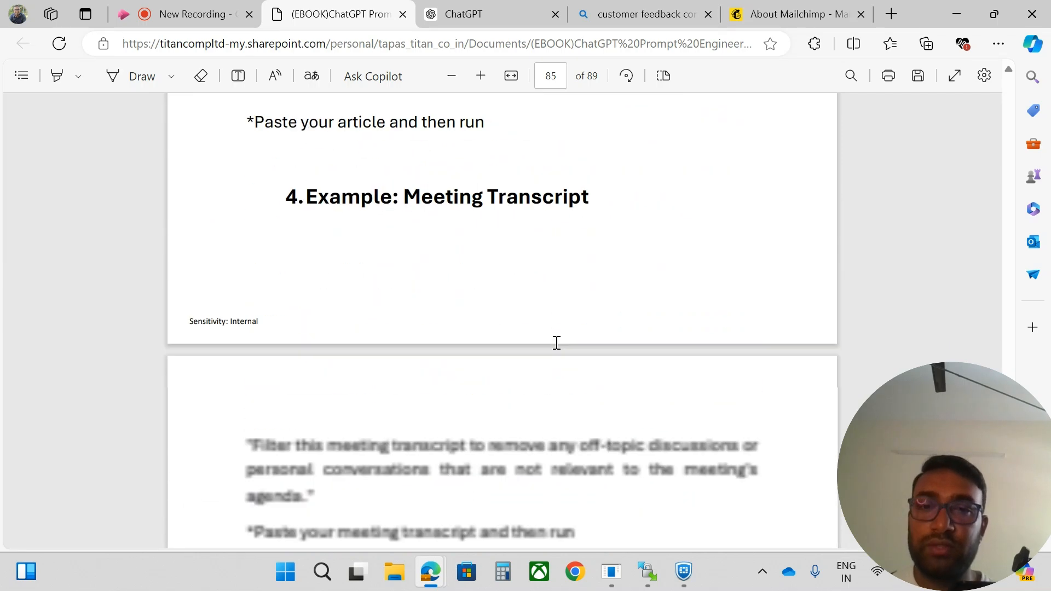
scroll(557, 343, down, 8)
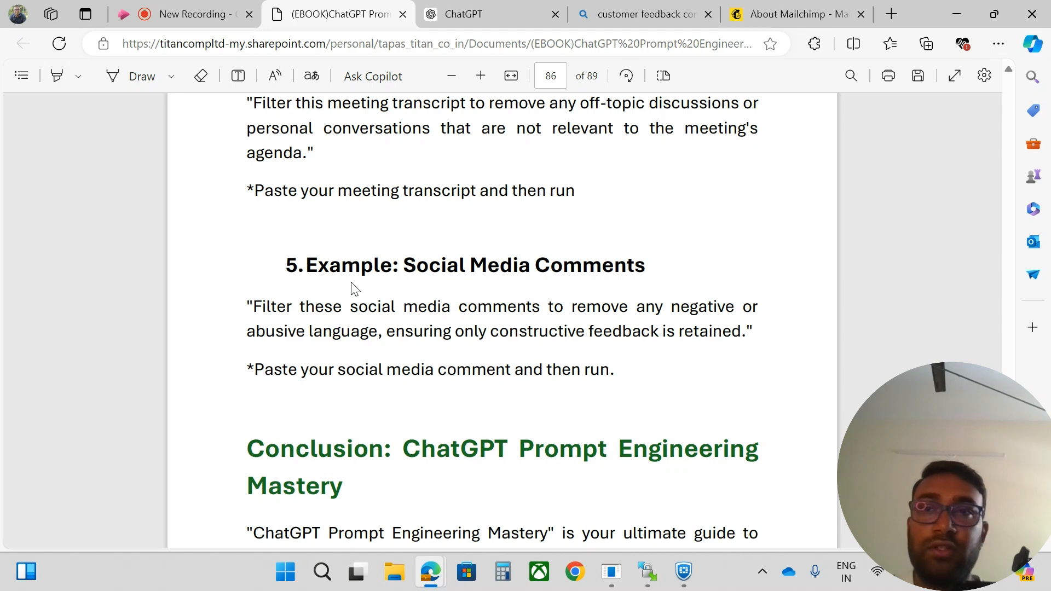
click(215, 18)
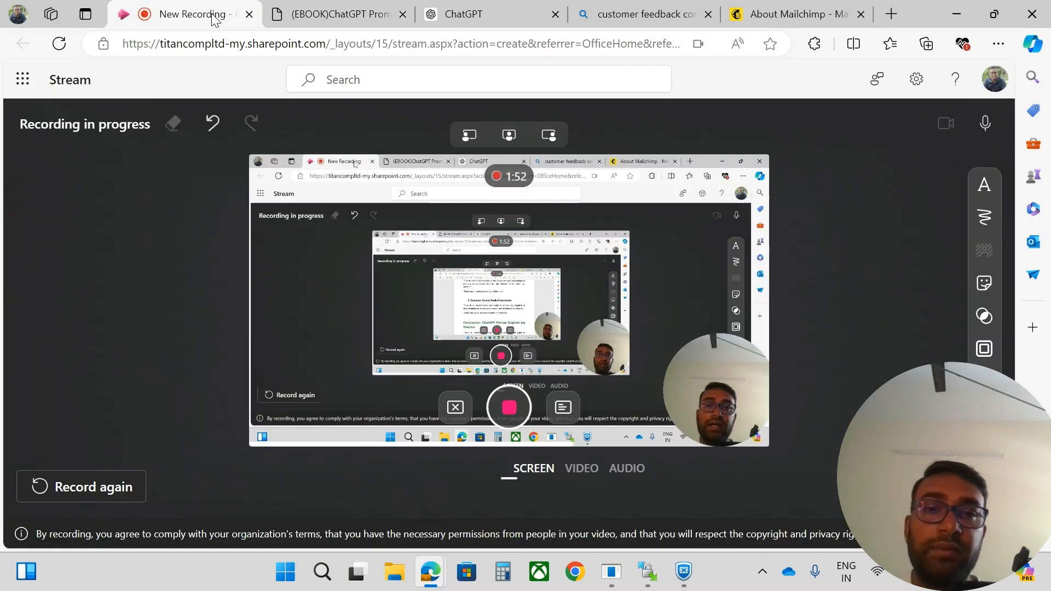